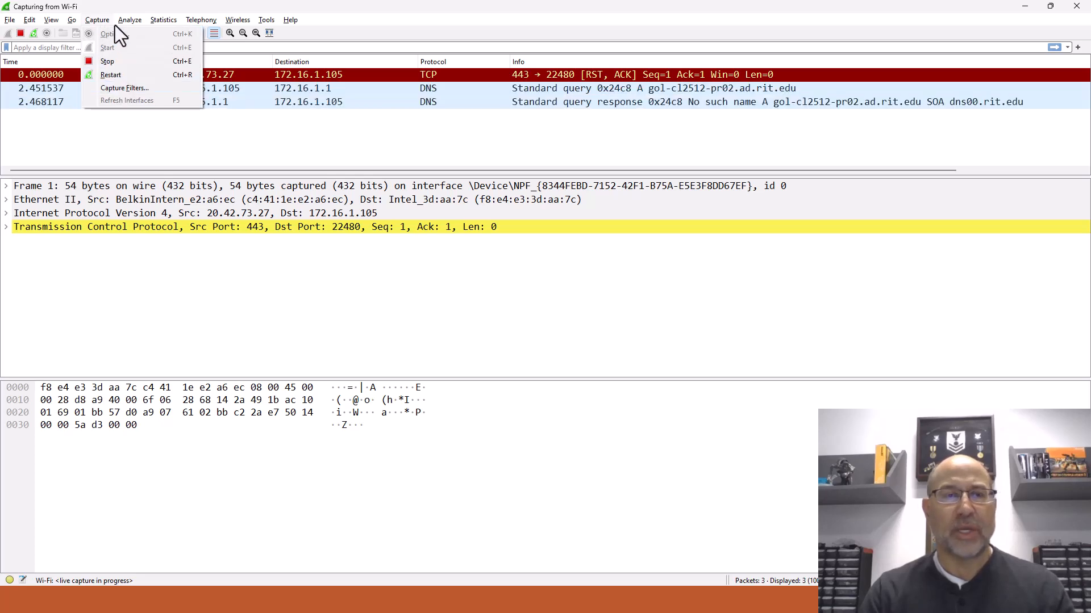
Filter the live Wi-Fi capture to show only tcp packets.
click(612, 289)
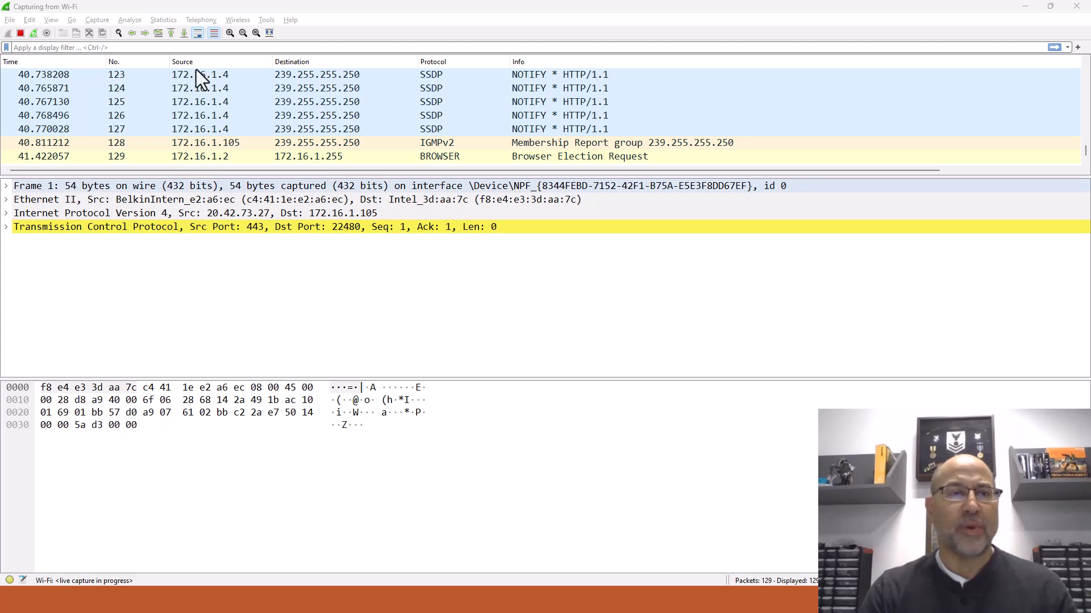
click(167, 48)
text(tcp)
key(Return)
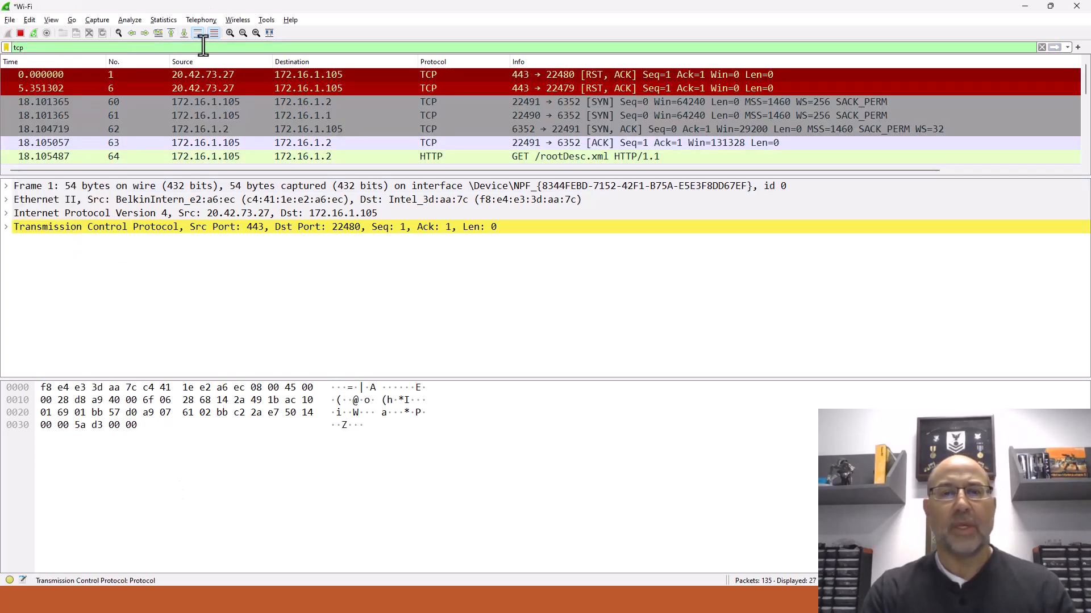
scroll(255, 121, down, 10)
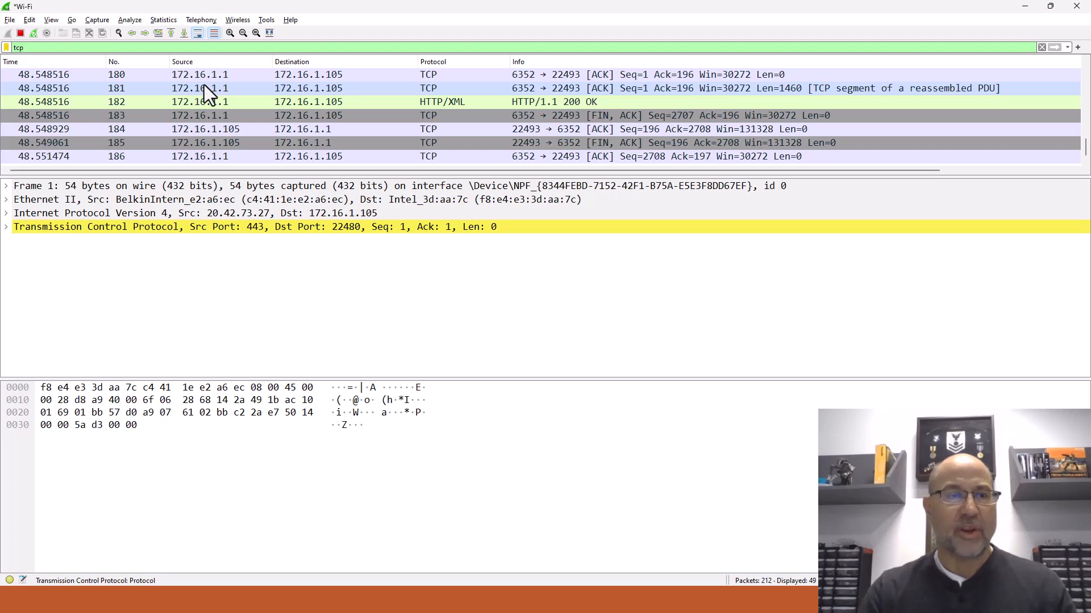
Expand the IPv4 header of frame 1 and inspect the frame metadata, including the UTC arrival time.
click(6, 214)
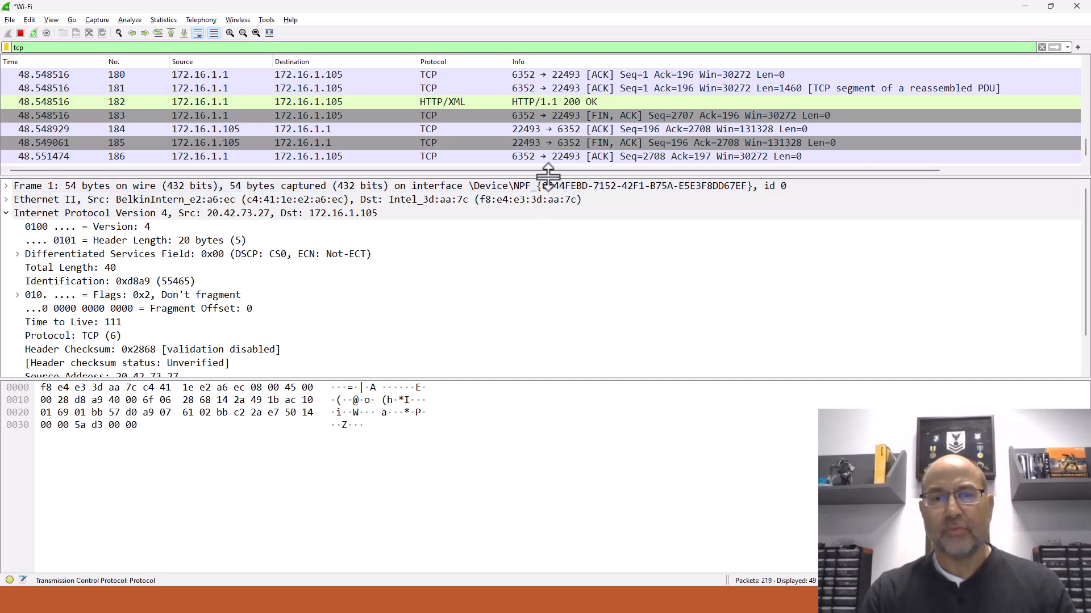
drag(548, 176, 547, 143)
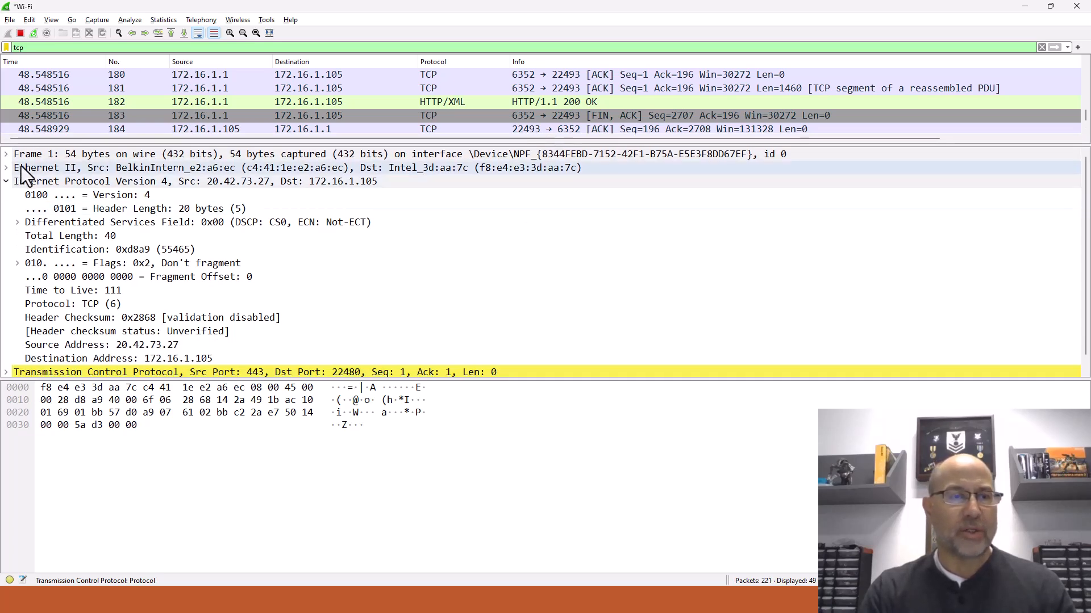
click(6, 155)
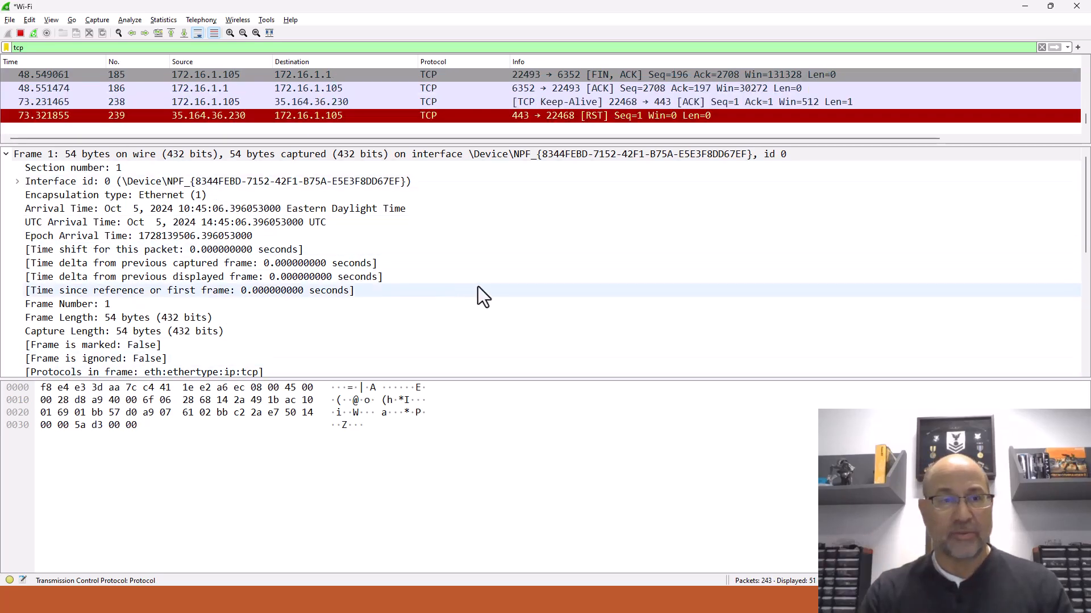
click(141, 159)
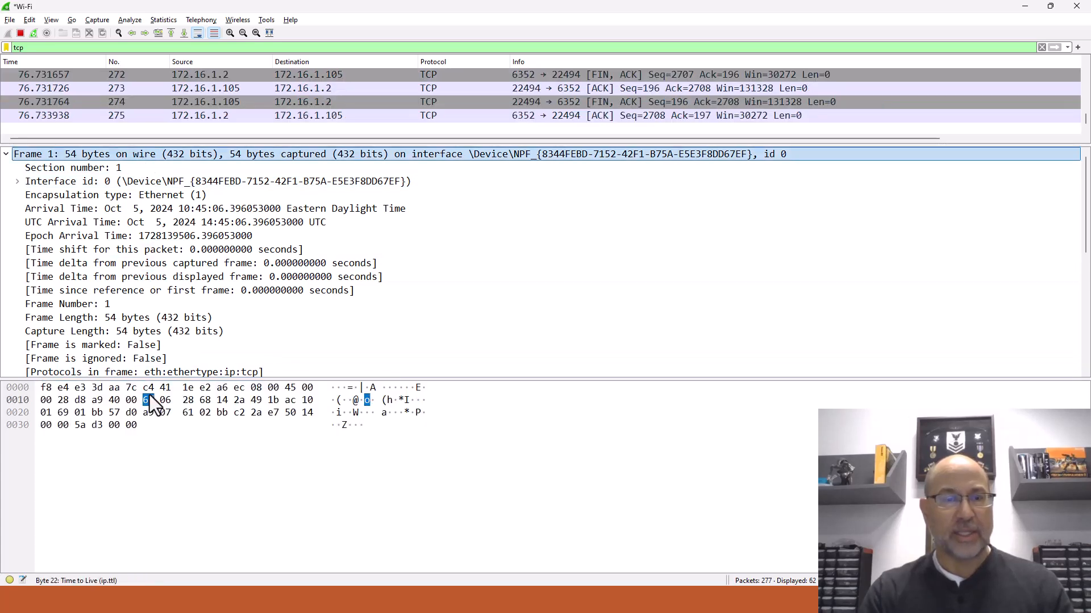
click(71, 220)
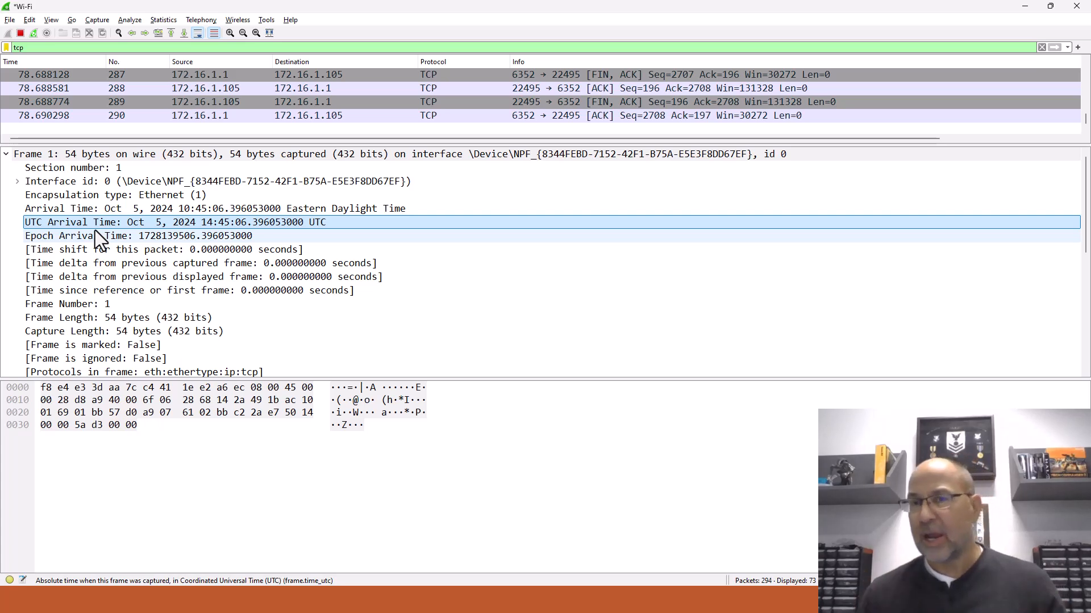
click(6, 154)
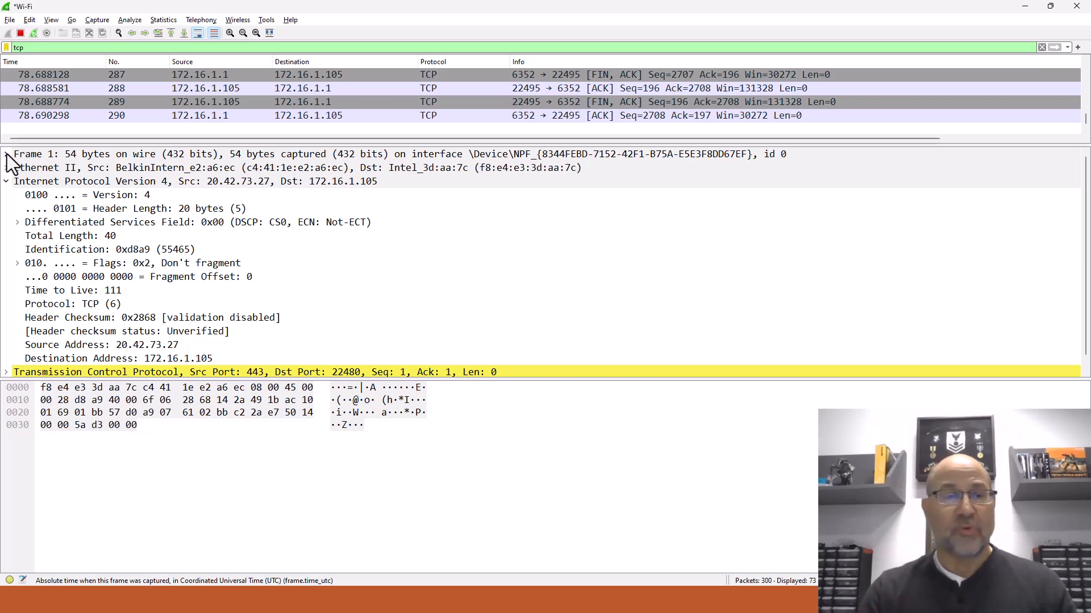
Enlarge the packet details area, examine the Identification field in frame 1's IPv4 header, and collapse that header.
drag(482, 379, 489, 425)
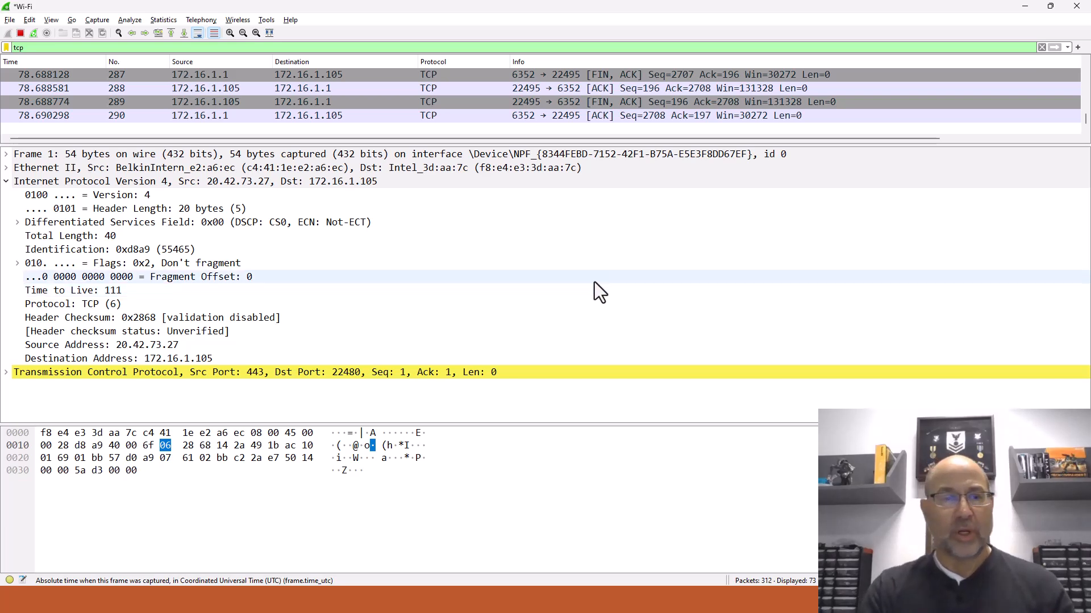
click(168, 251)
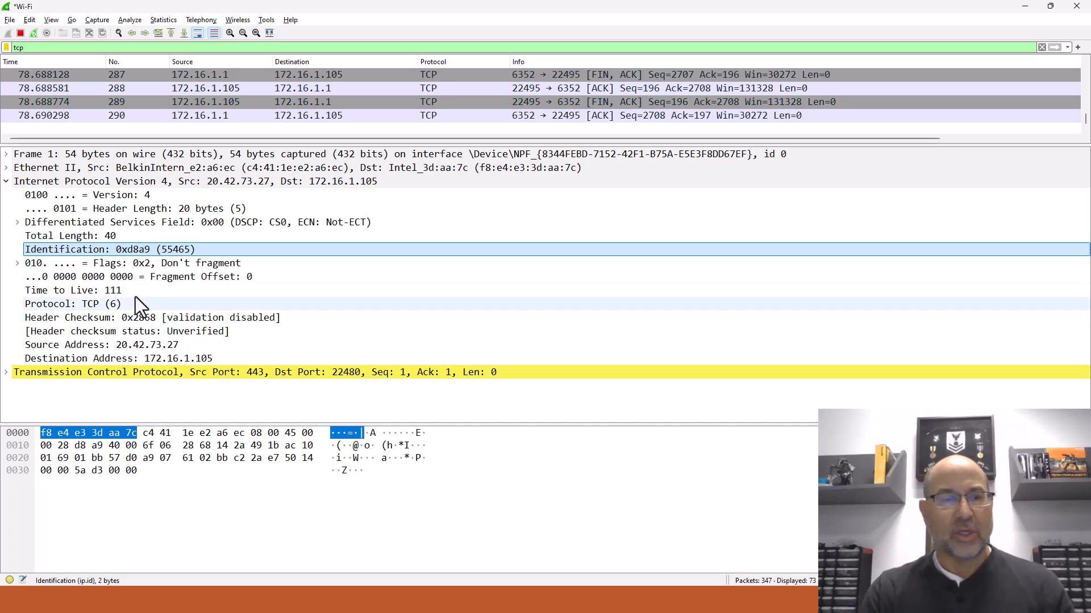
click(135, 249)
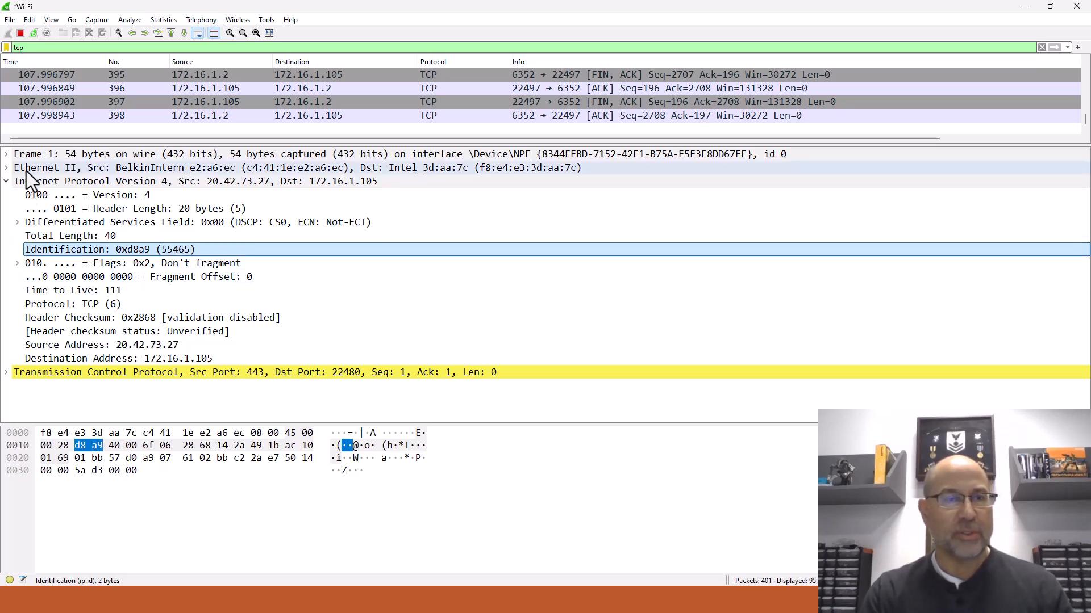
click(6, 181)
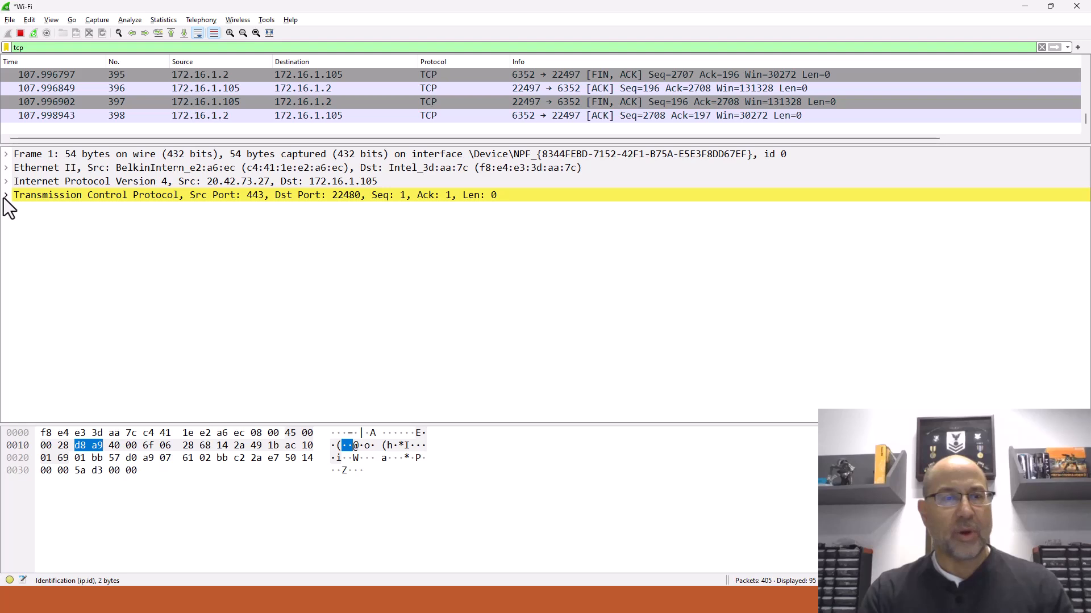
Expand frame 1's TCP header and compare its relative sequence number with the raw sequence number and matching bytes.
click(5, 196)
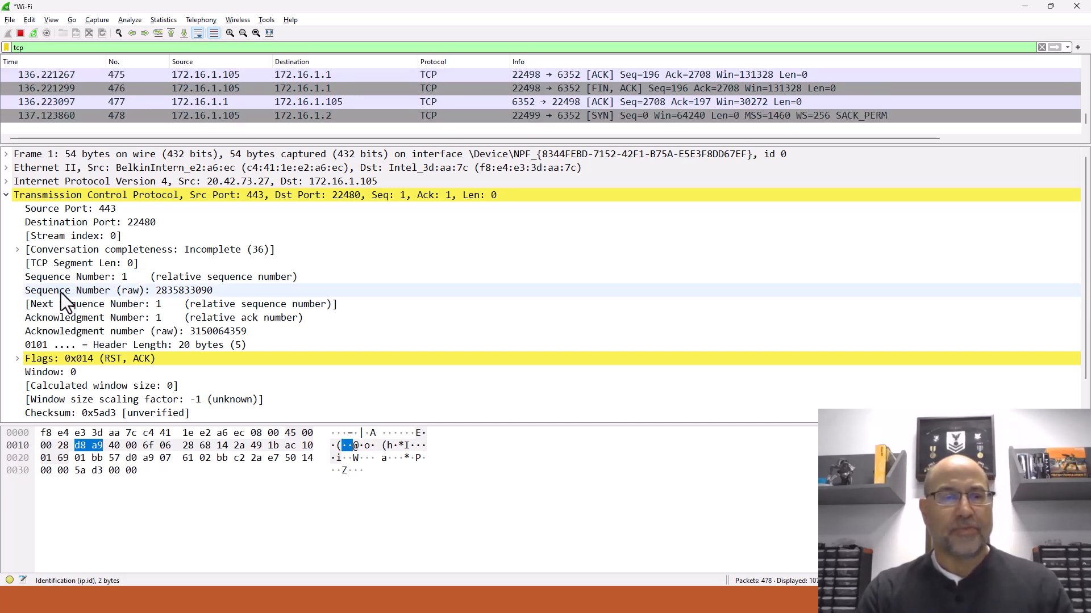
click(87, 278)
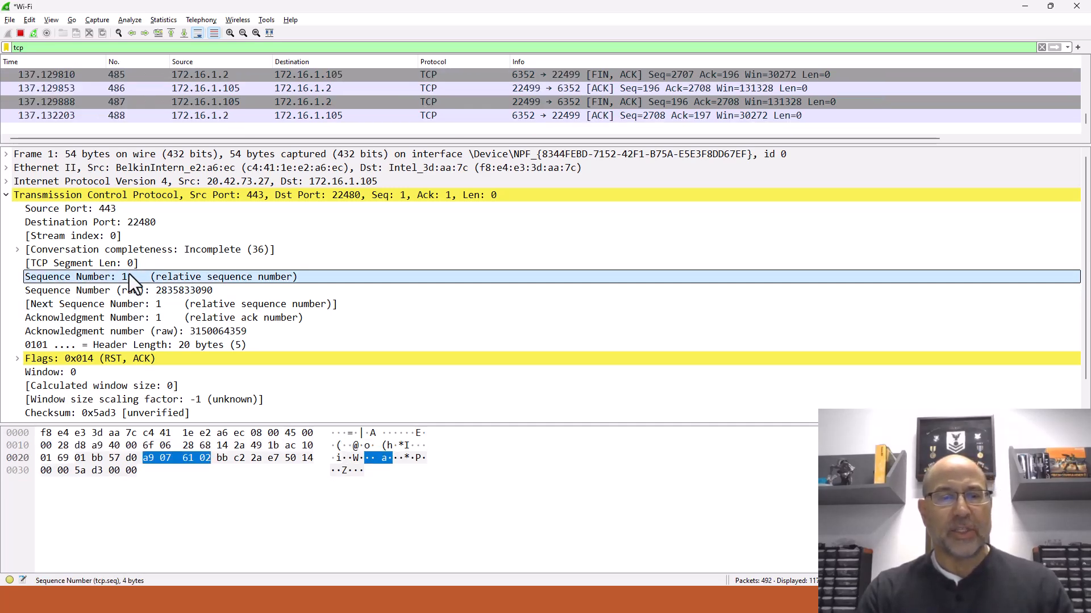
click(80, 291)
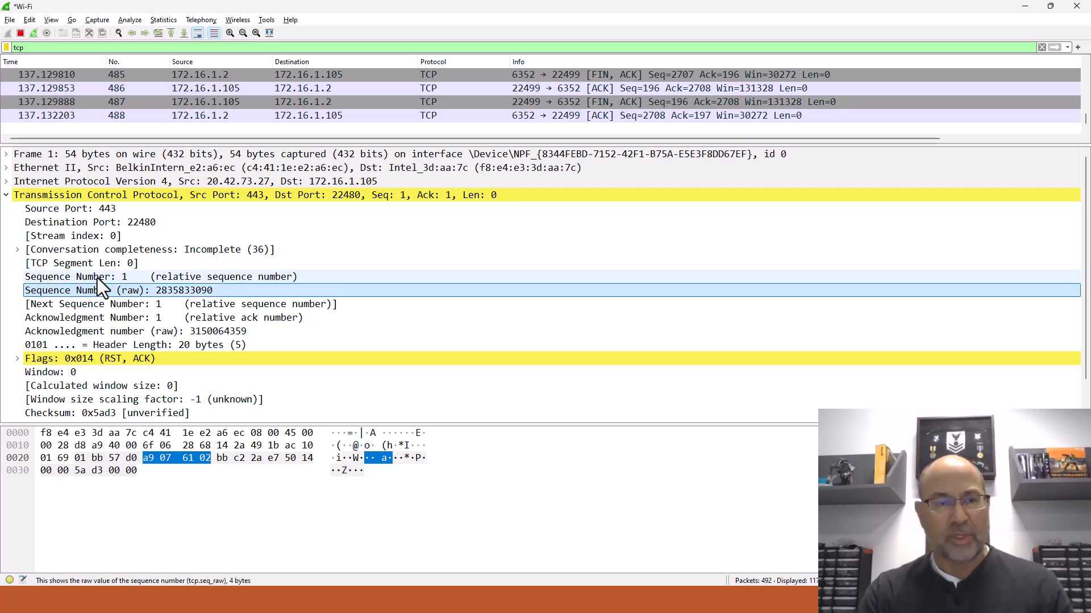
click(100, 276)
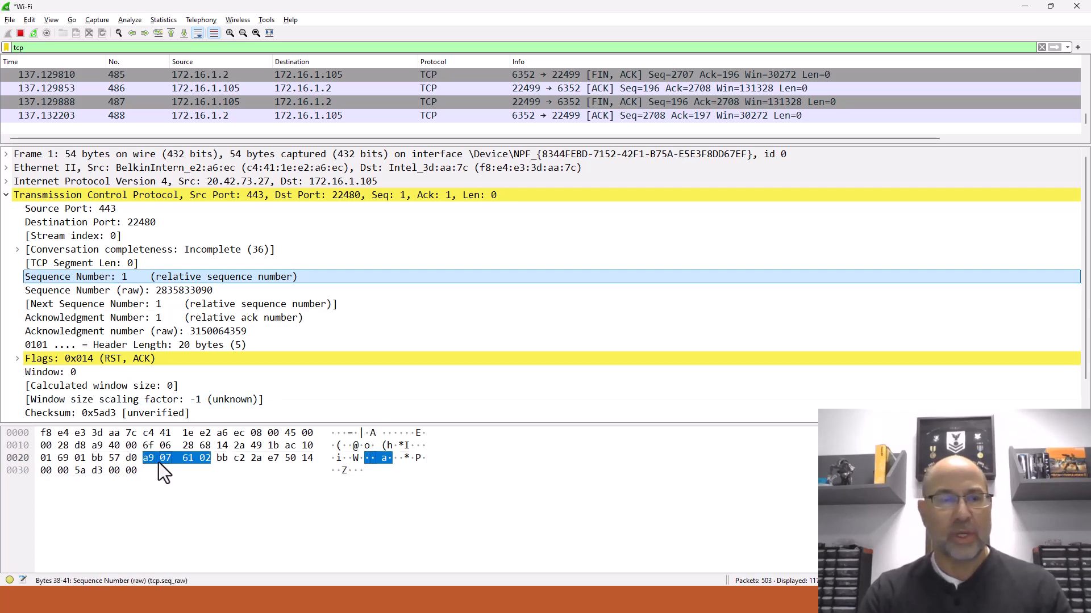
click(118, 277)
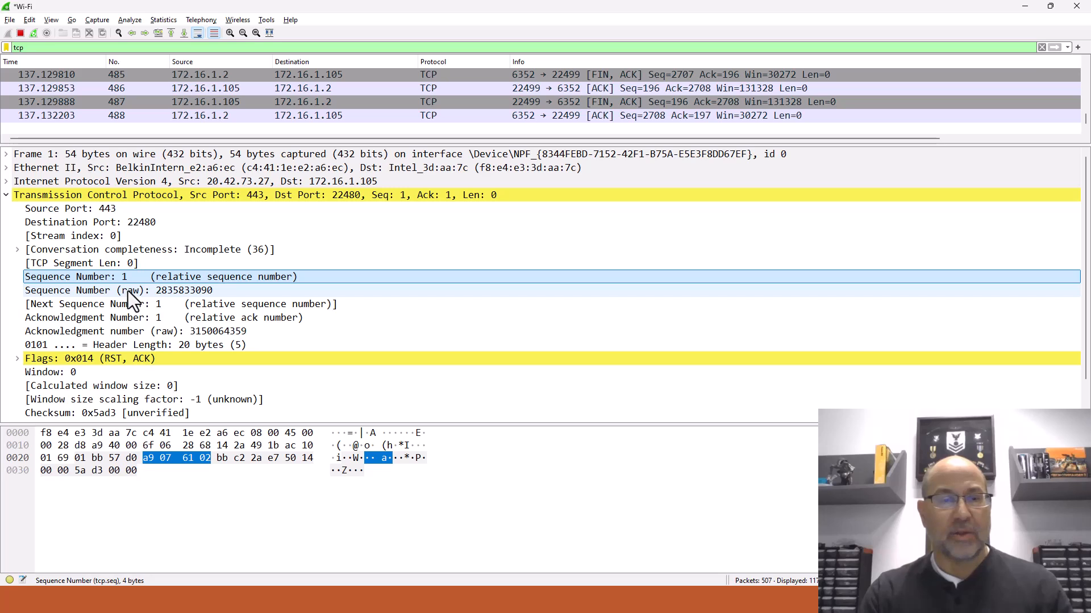
click(128, 291)
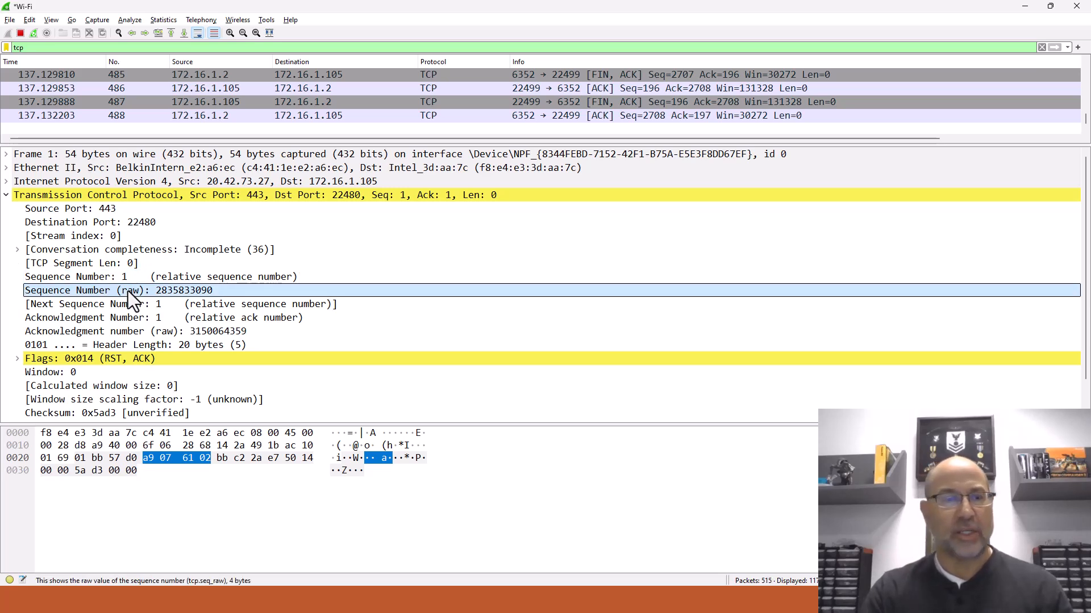
click(124, 278)
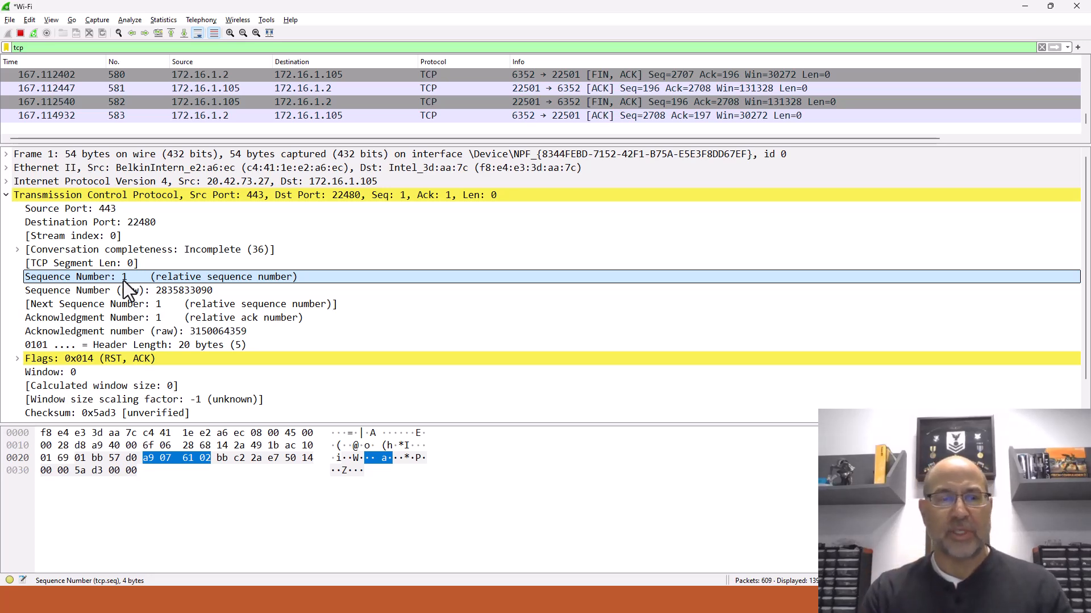
click(136, 292)
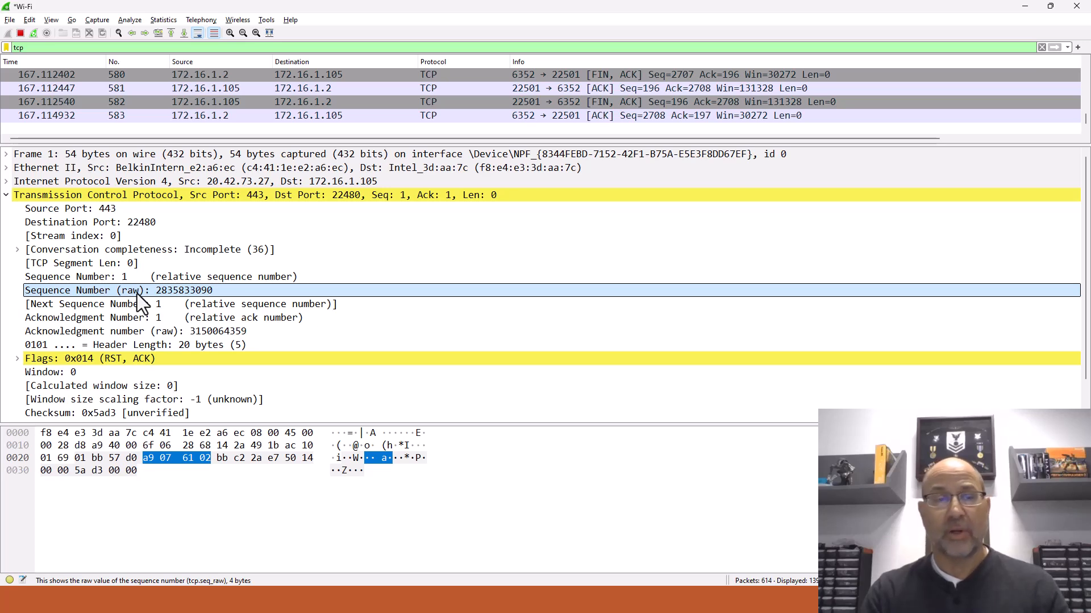
click(125, 278)
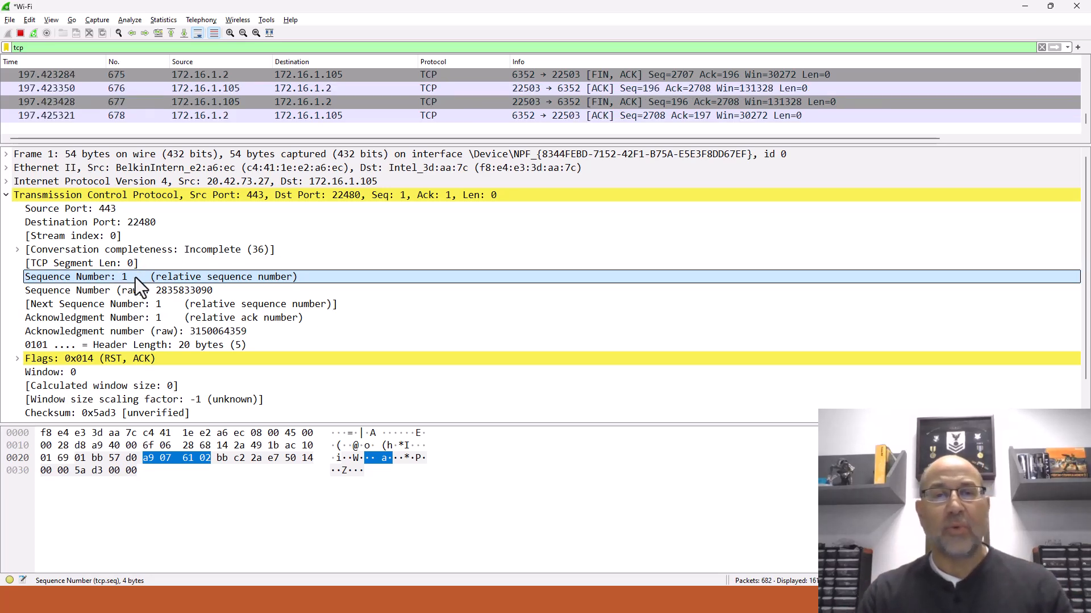
Select packet 672, the ACK from 172.16.1.2, to view its TCP sequence number fields.
click(314, 76)
key(Up)
key(Up)
key(Up)
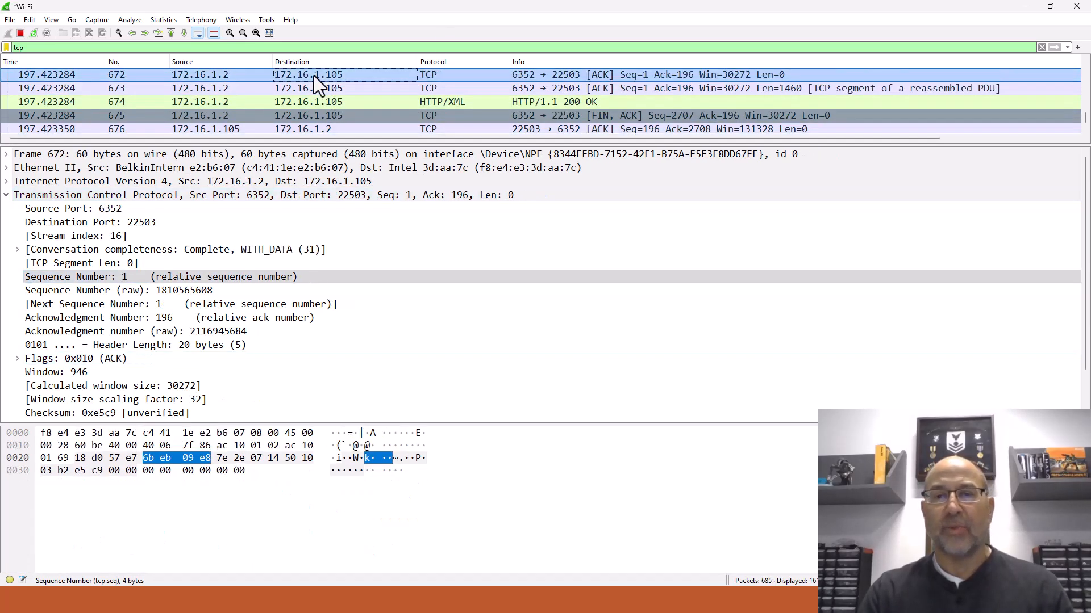
Apply the display filter tcp.flags.syn and stop the live capture.
click(120, 49)
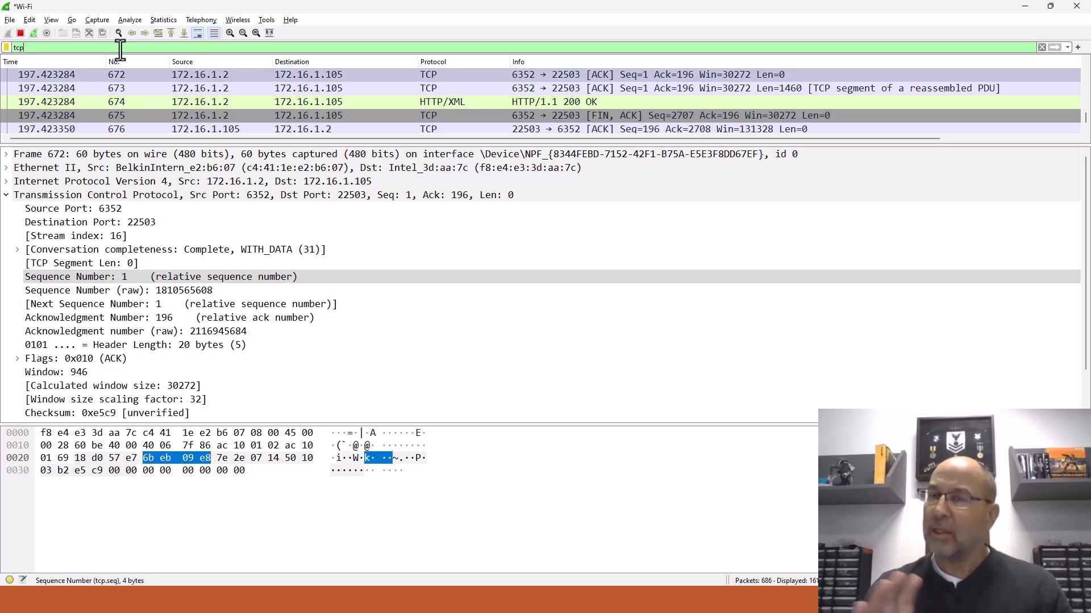
text(.fla)
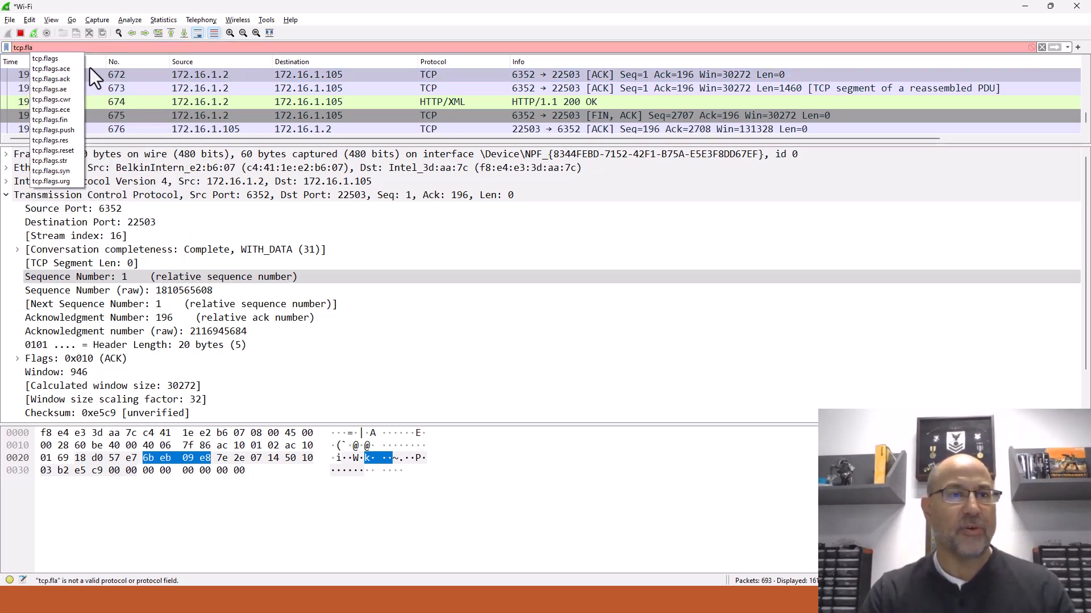
click(56, 172)
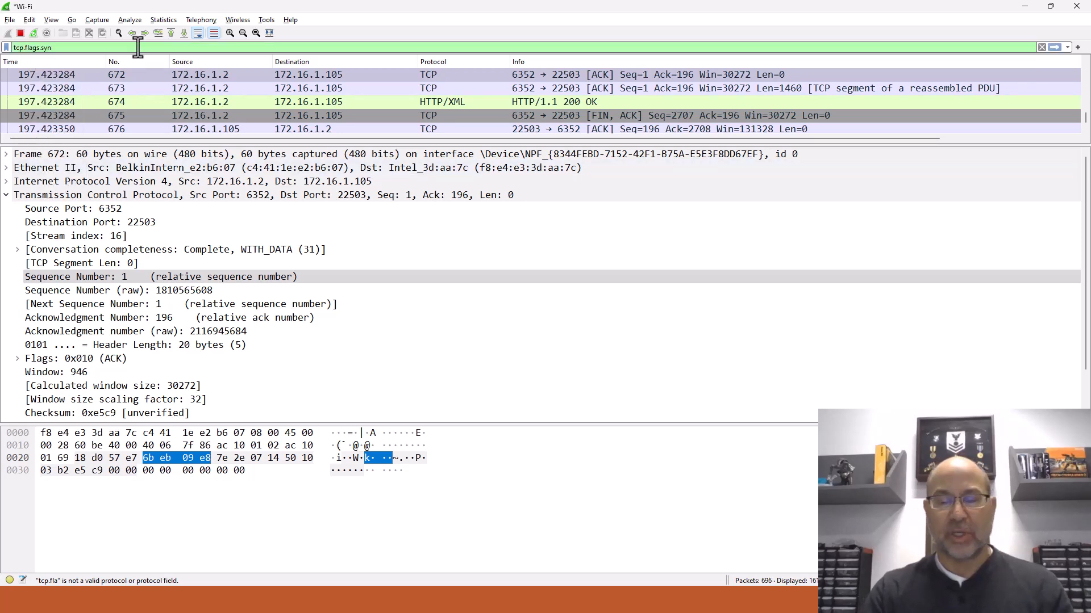
click(1054, 47)
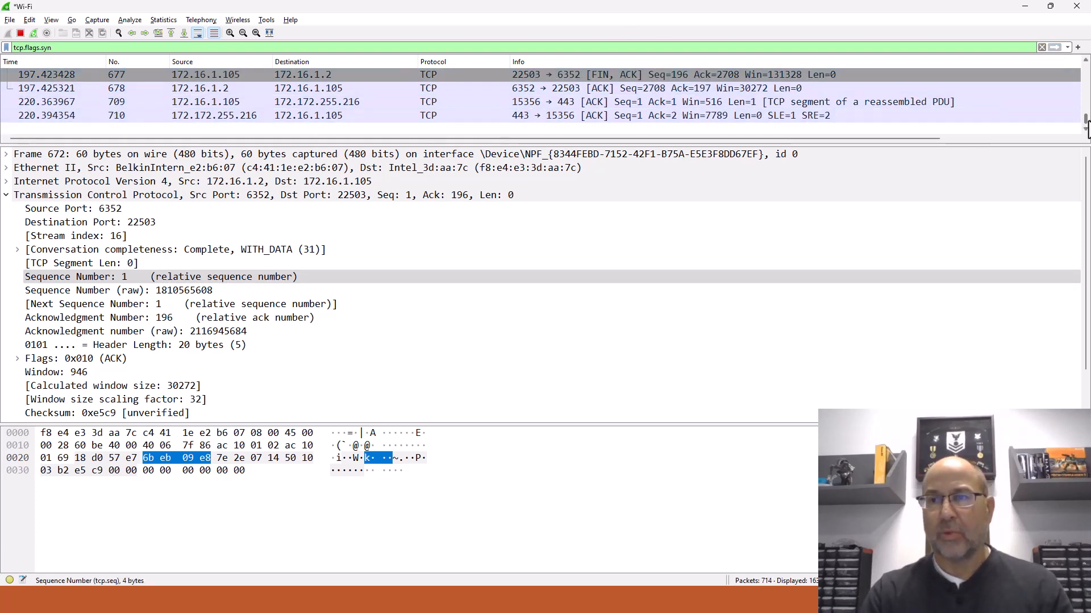
click(20, 33)
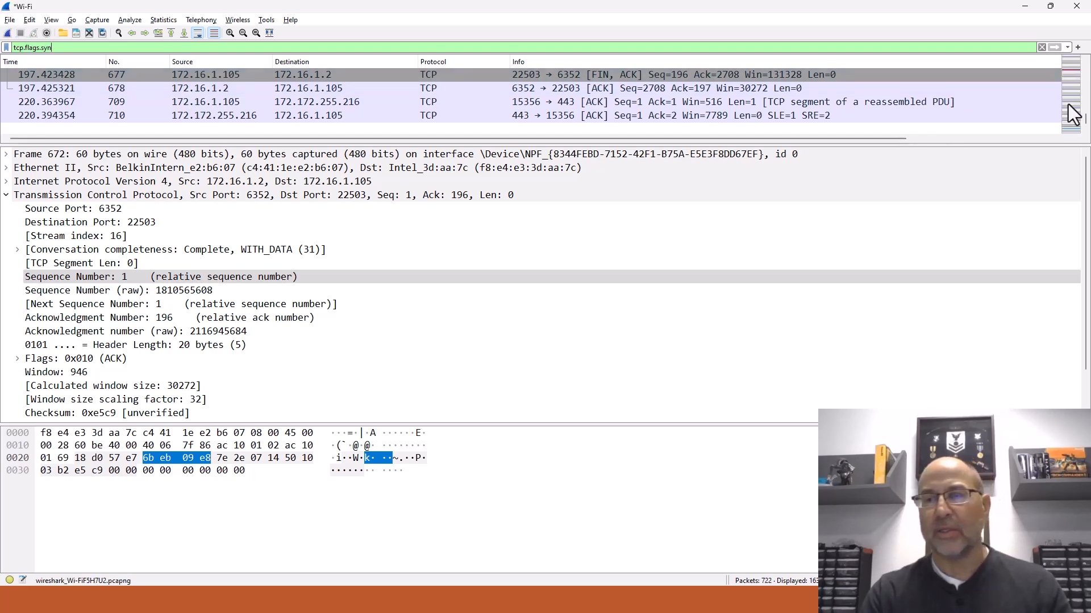
Select SYN packet 60 and examine its next, relative and raw sequence numbers in the TCP header.
drag(1085, 121, 1080, 46)
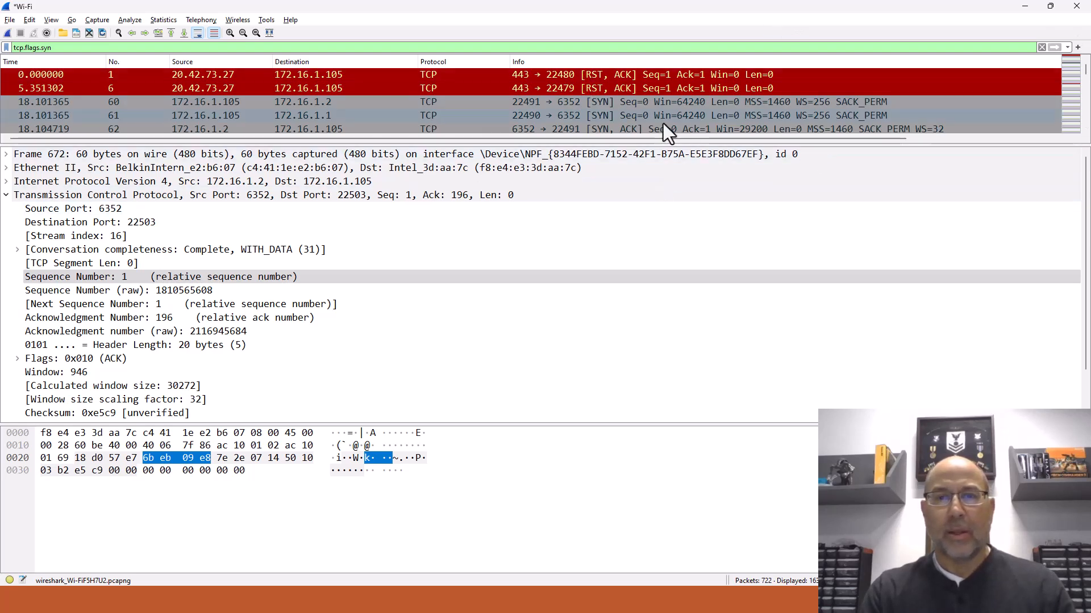
click(635, 105)
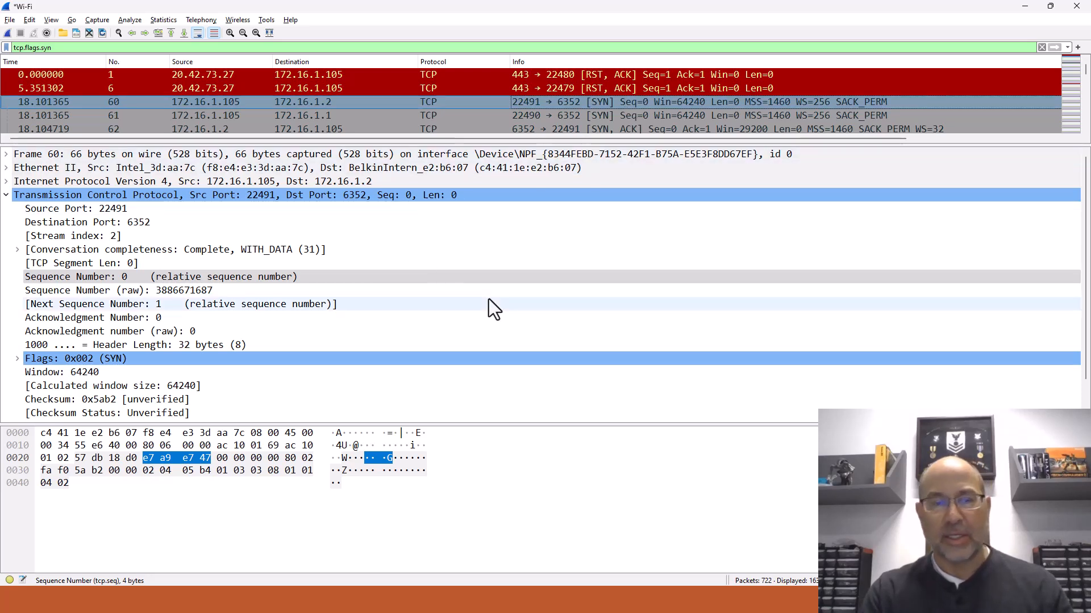
click(156, 308)
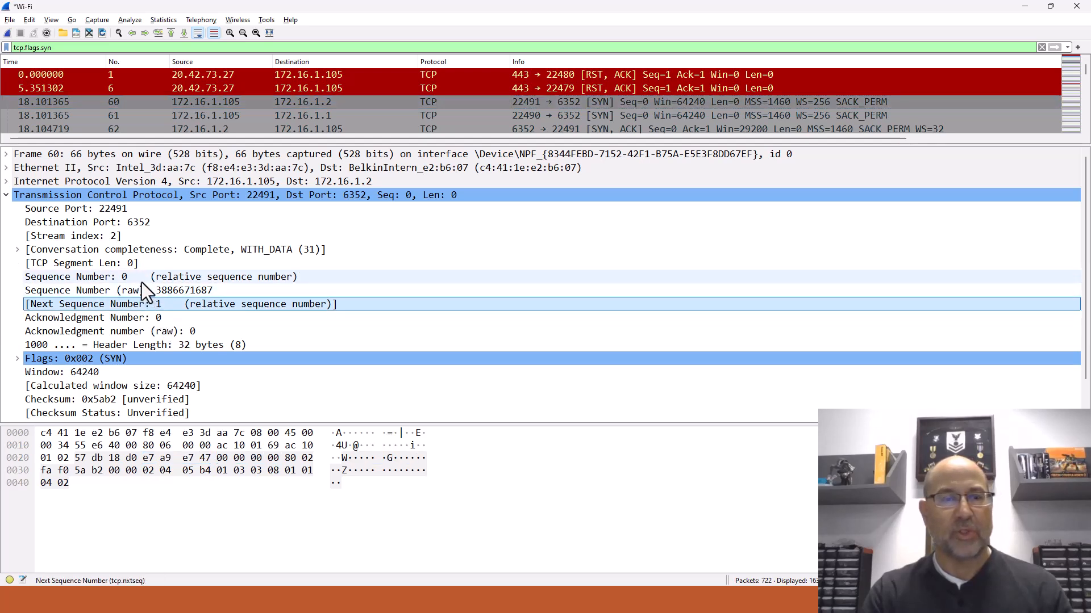
click(139, 281)
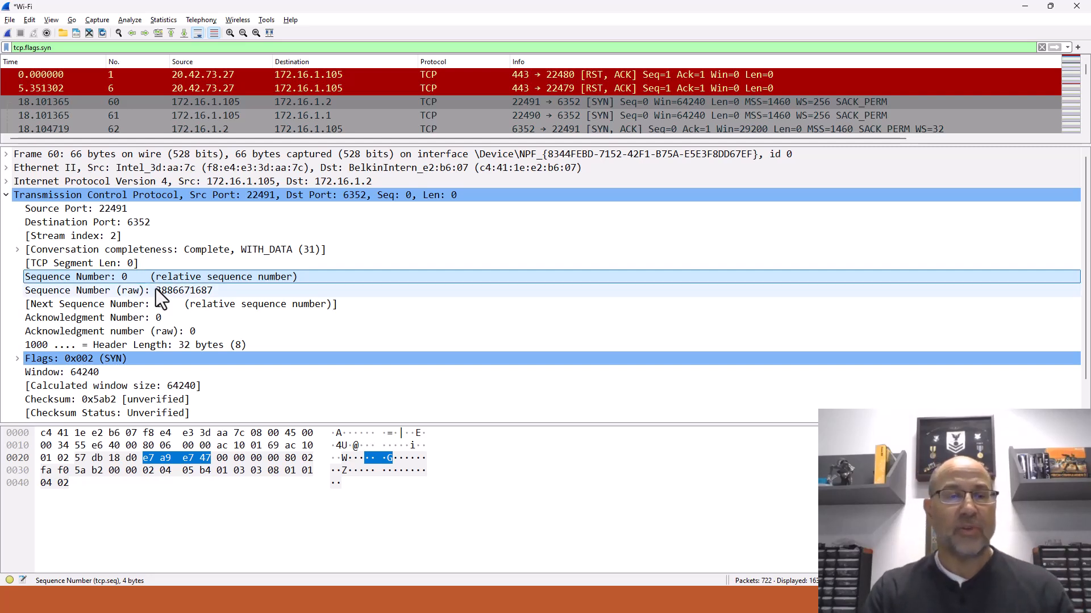
click(159, 291)
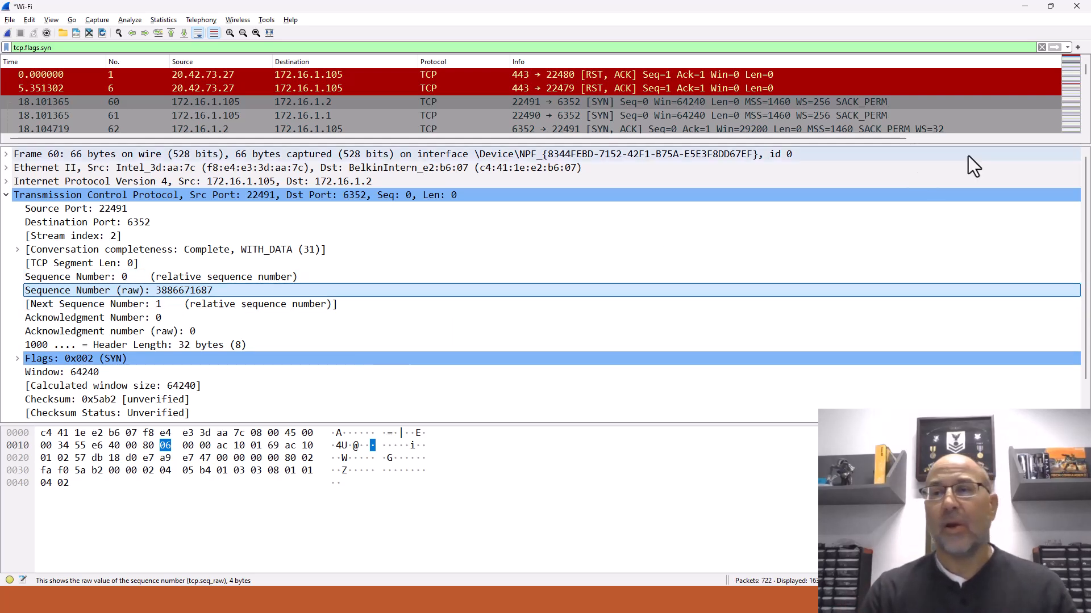
Clear the display filter and review the capture file's properties, including its file, time, interface and statistics details.
click(1040, 47)
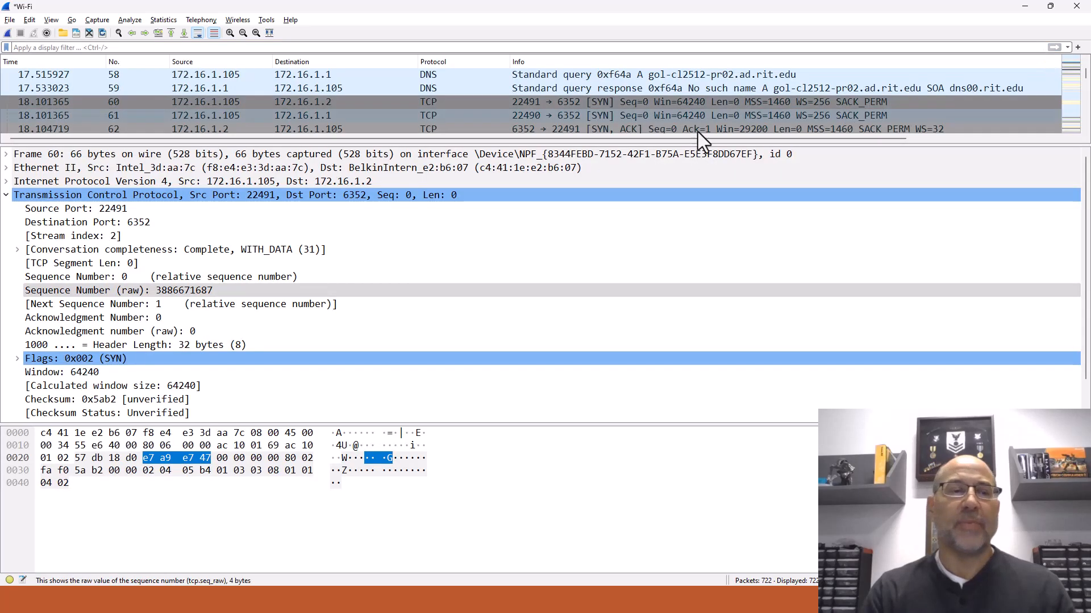
click(162, 20)
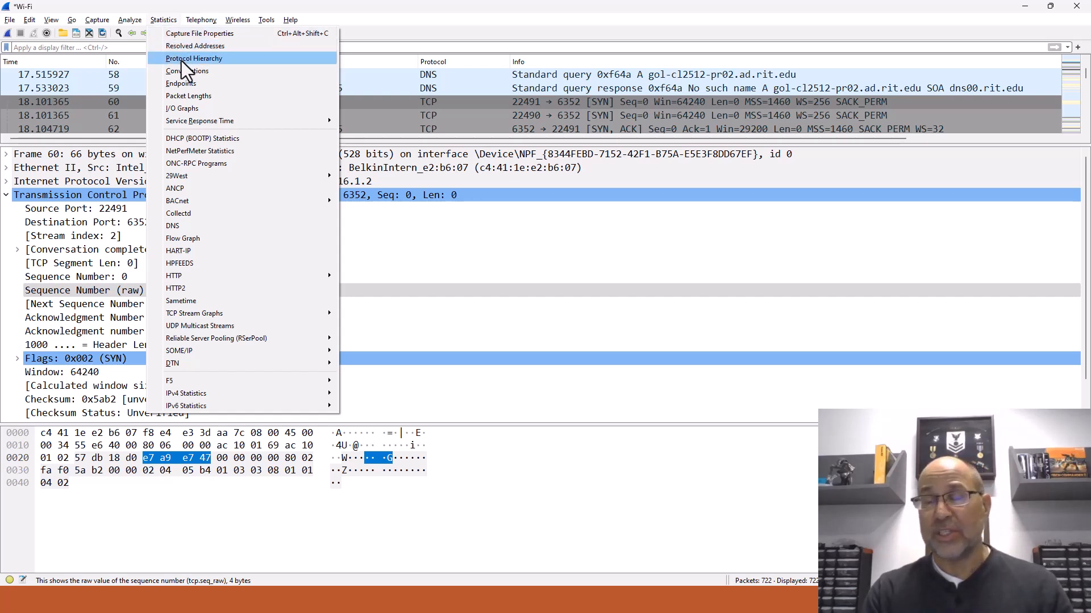
click(193, 33)
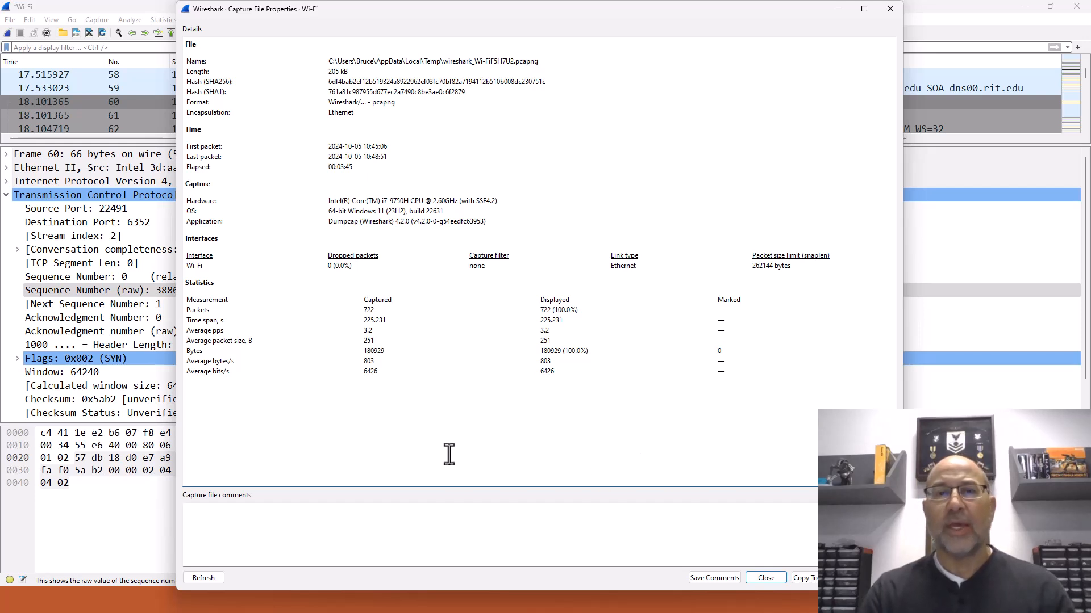
drag(550, 8, 507, 81)
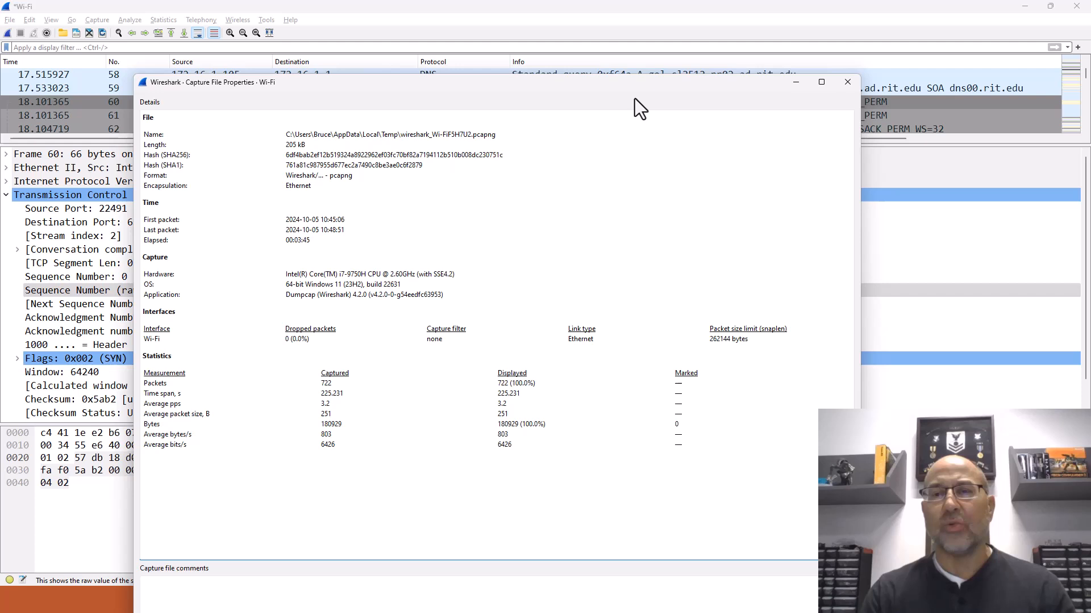
click(848, 81)
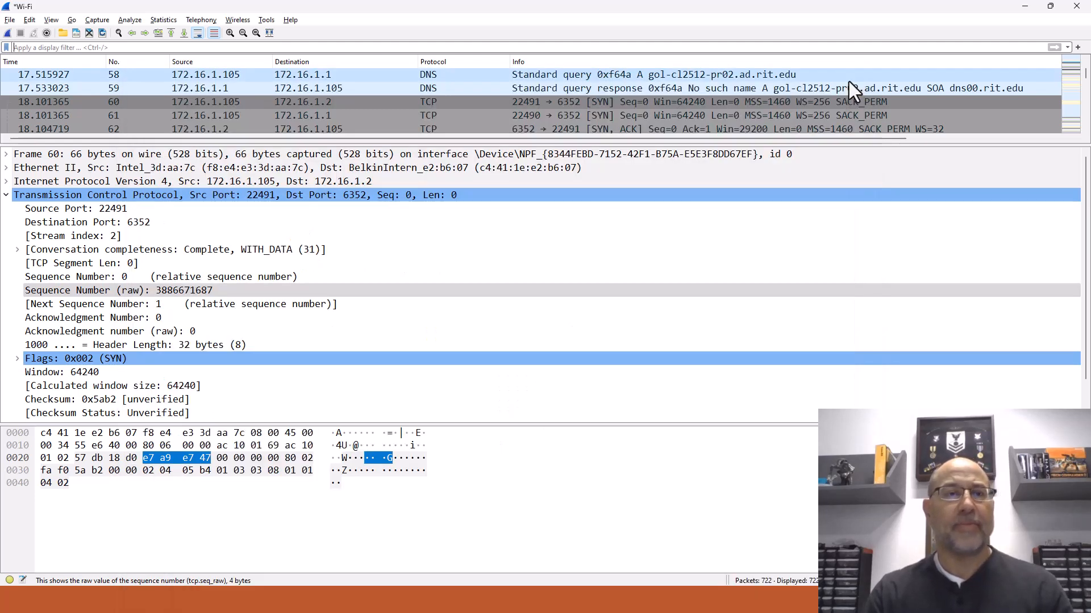
Select DNS query packet 58 and view the capture's resolved host addresses in an enlarged window.
click(849, 77)
click(165, 21)
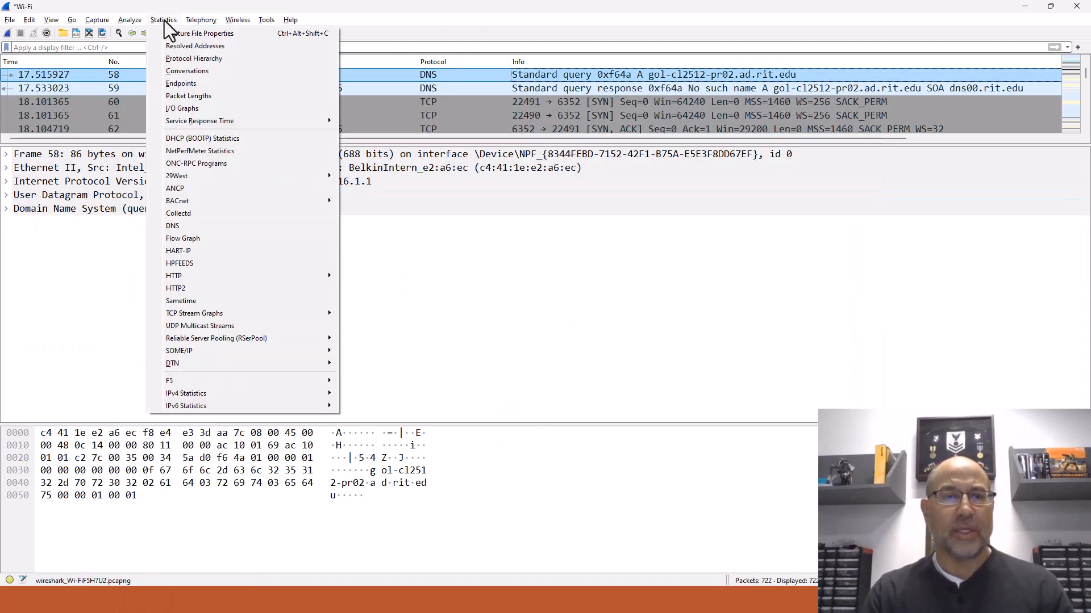
click(187, 45)
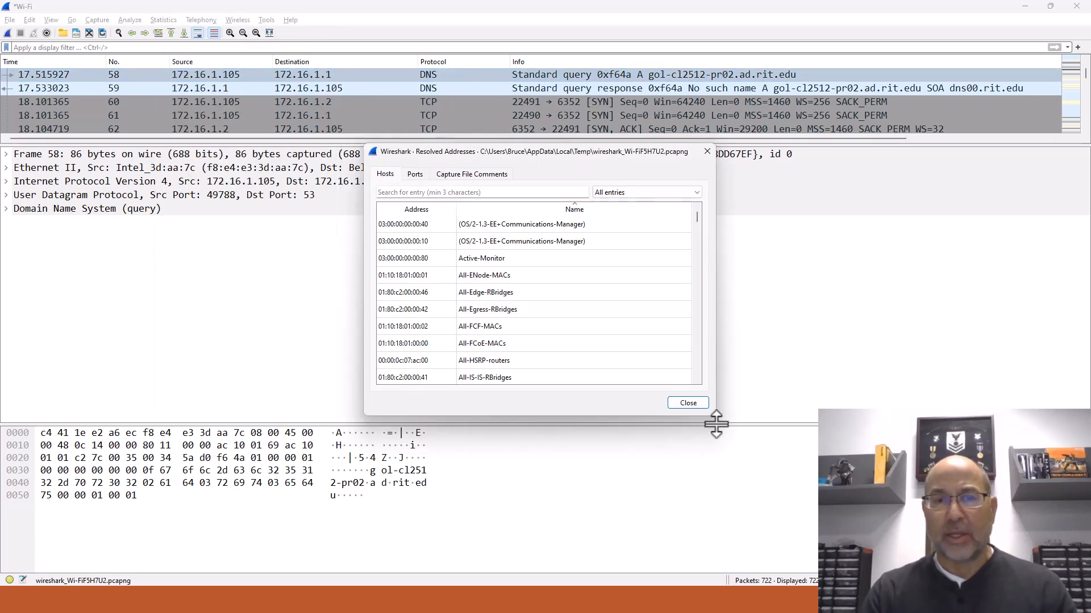
drag(713, 418, 891, 452)
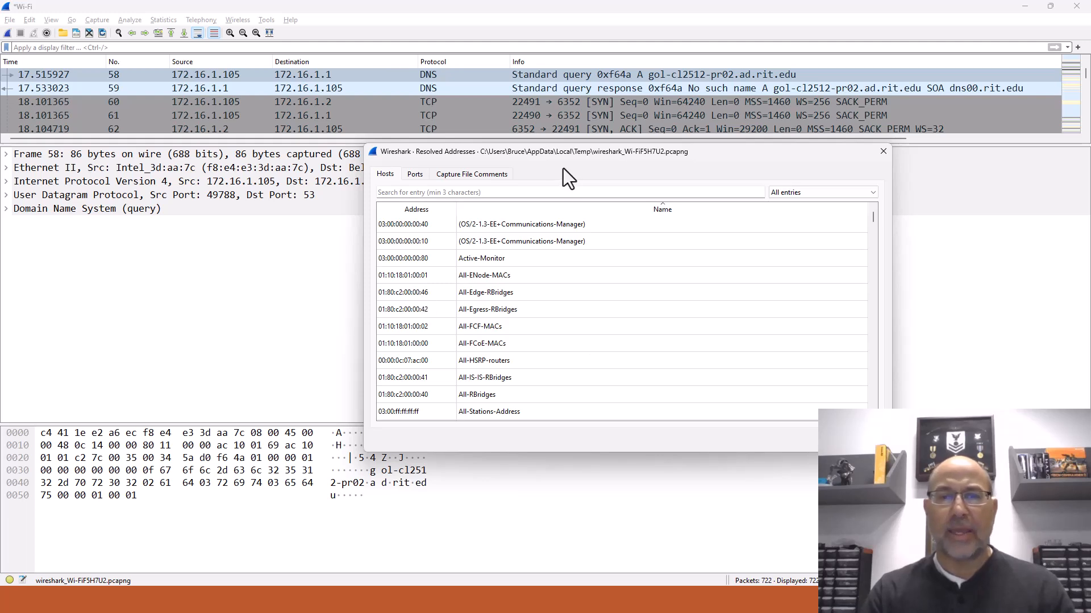
click(883, 152)
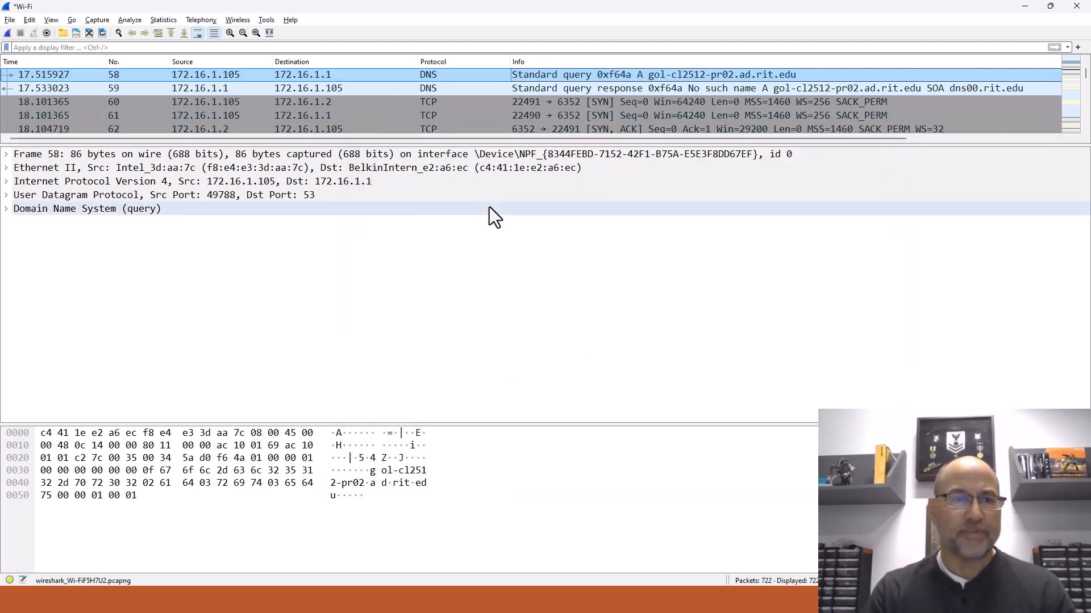
Expand packet 58's Ethernet II header and examine the source and destination hardware addresses with their matching bytes.
click(8, 168)
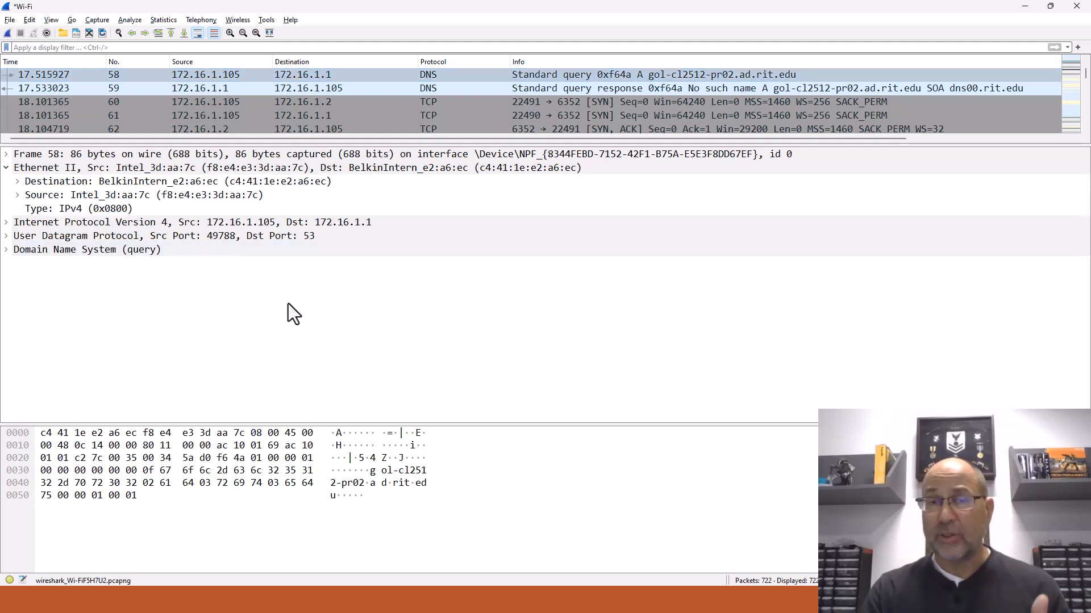
click(159, 180)
click(159, 193)
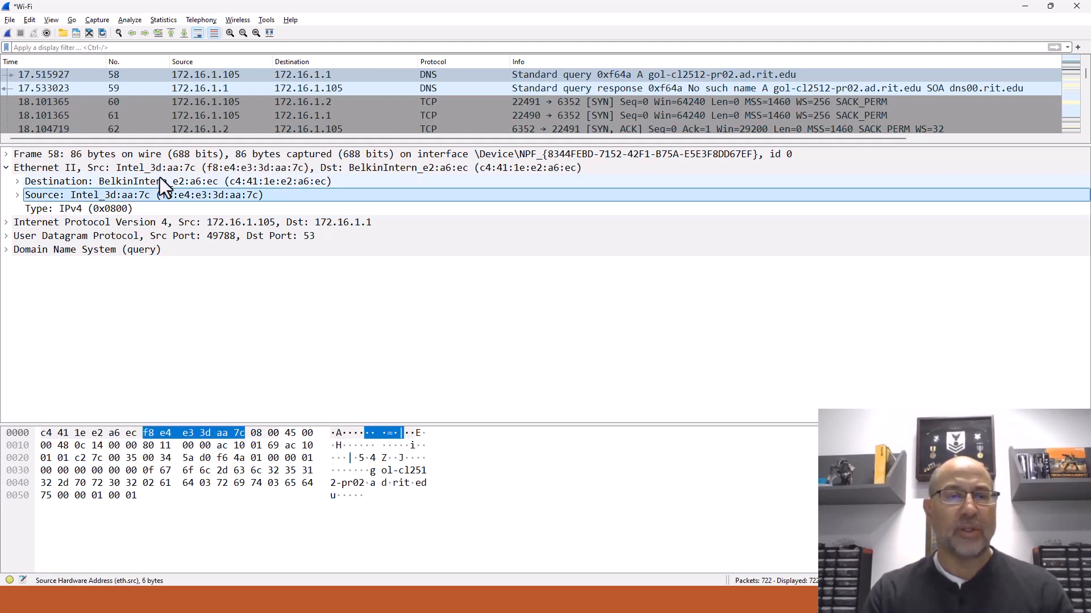
click(160, 177)
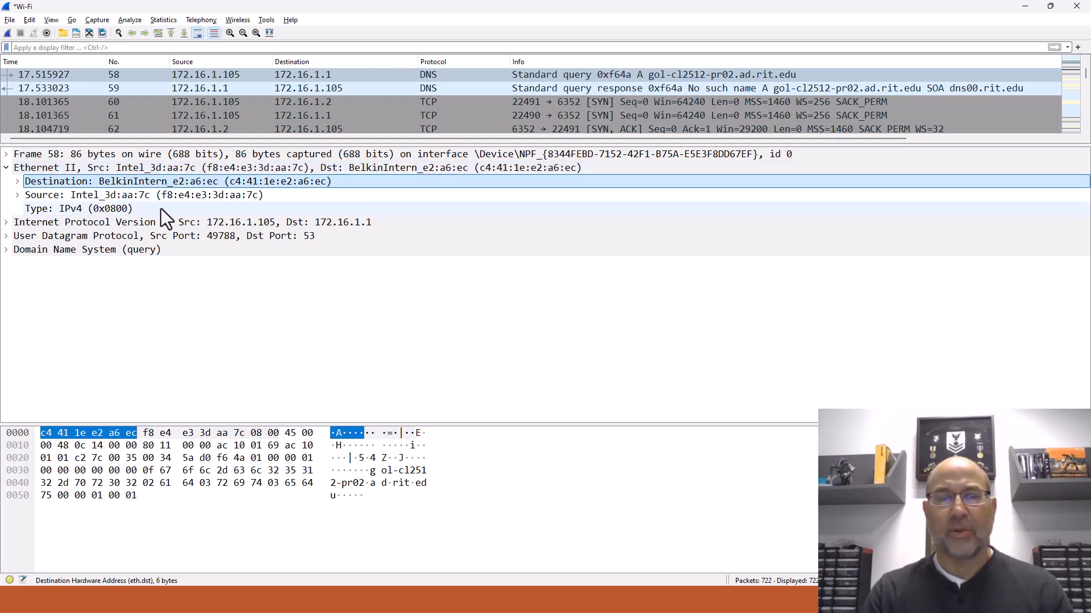
Browse the resolved addresses again, checking the hosts list and the ports list.
click(164, 20)
click(183, 46)
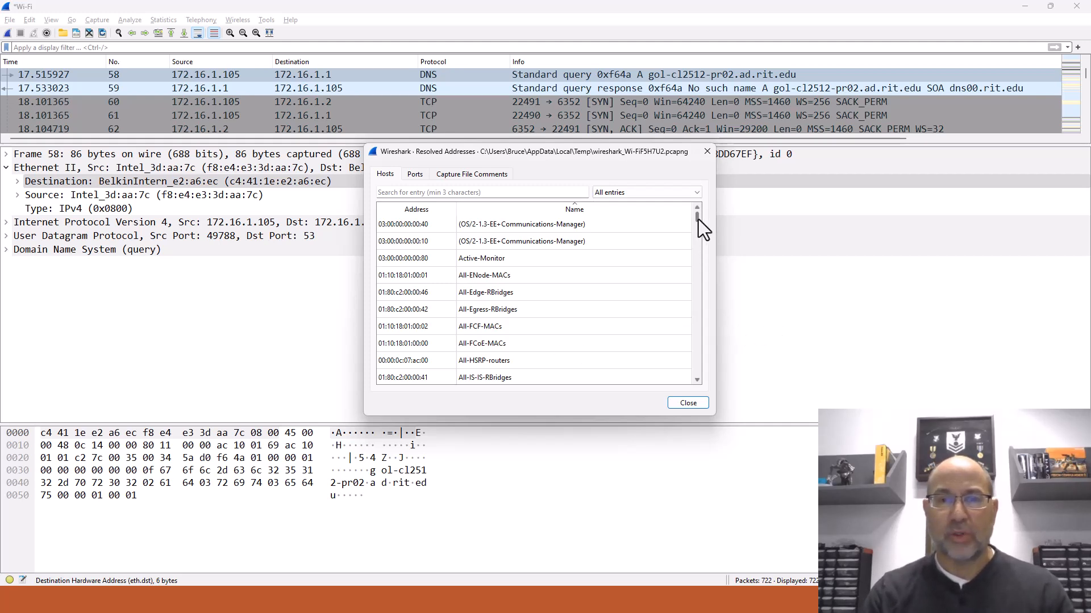
drag(698, 219, 698, 229)
drag(698, 240, 693, 213)
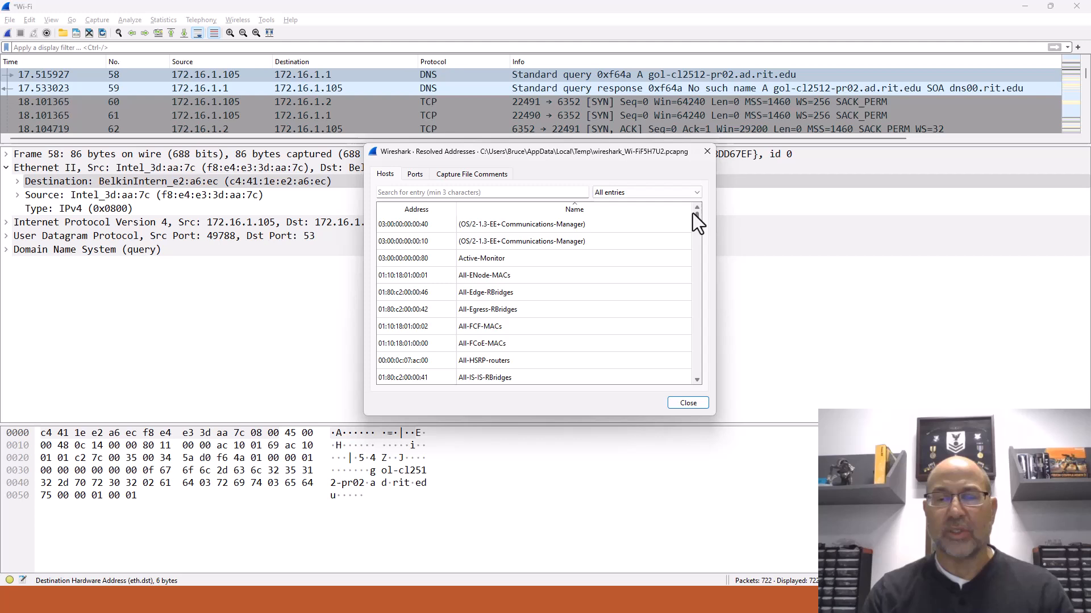
click(414, 175)
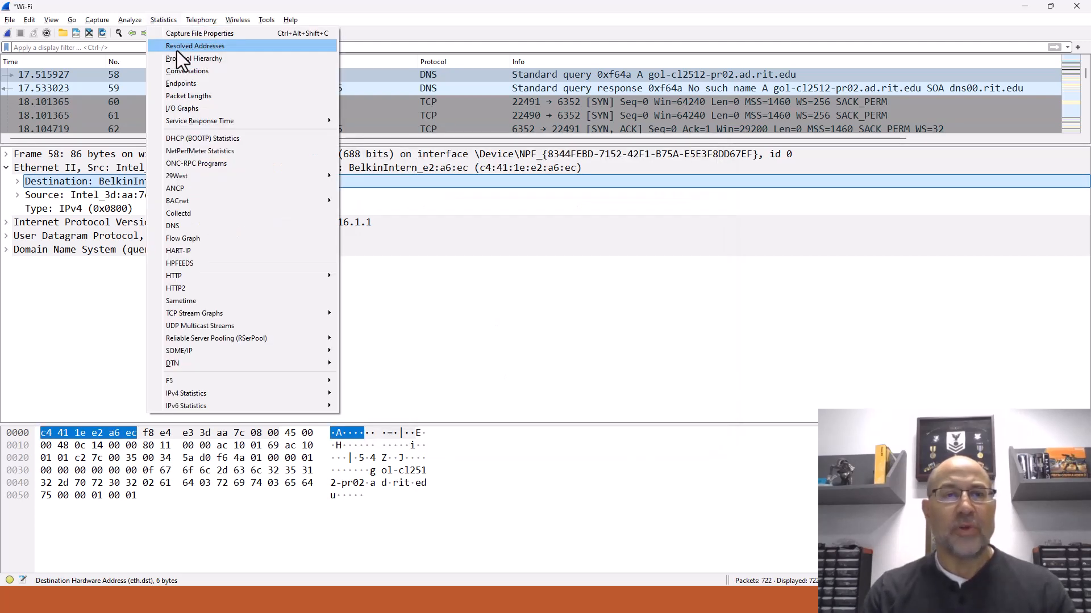
Show the protocol hierarchy statistics and reduce the tree to the protocols directly under Ethernet, with Internet Protocol Version 4 collapsed.
click(182, 58)
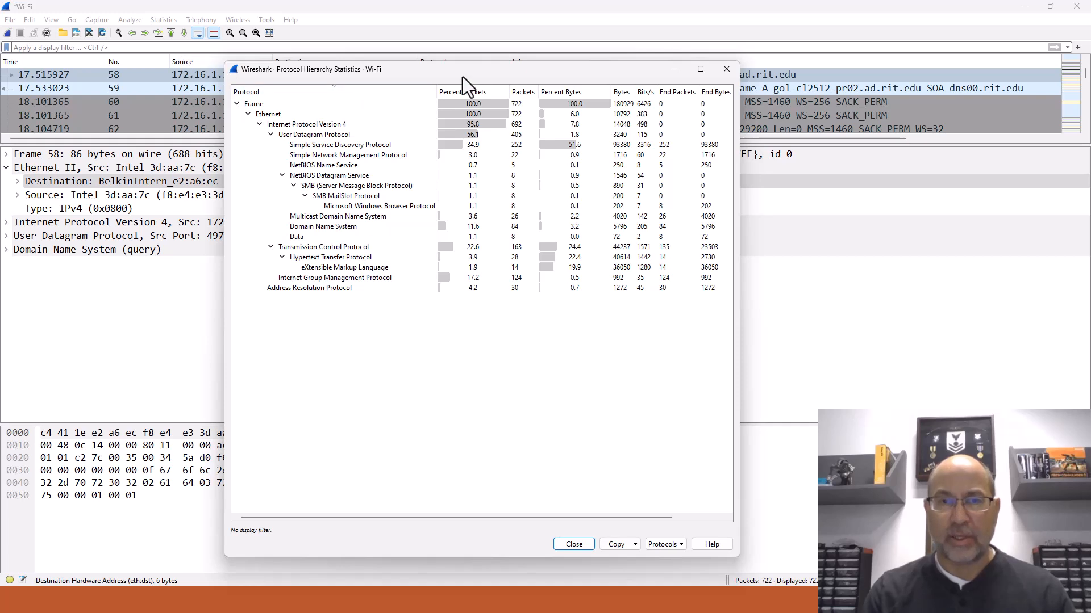
drag(512, 67, 543, 70)
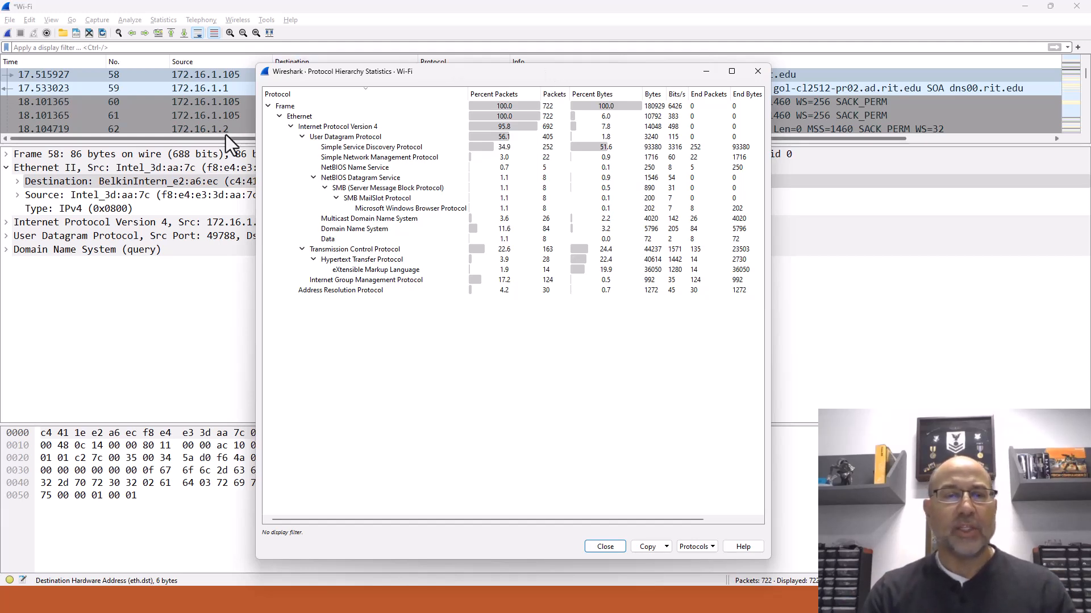
click(290, 127)
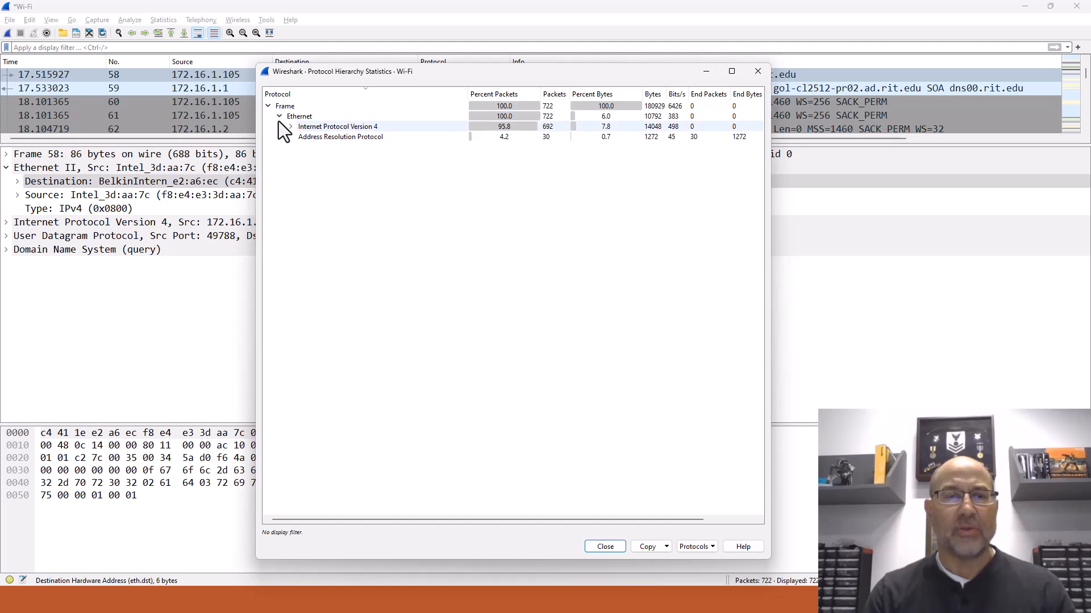
click(278, 117)
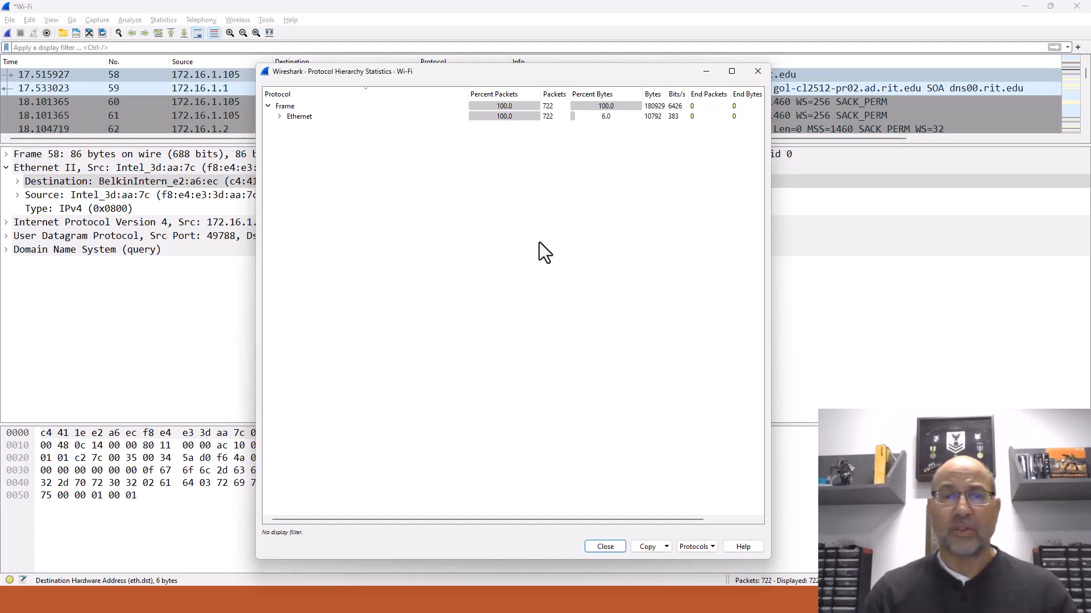
click(279, 117)
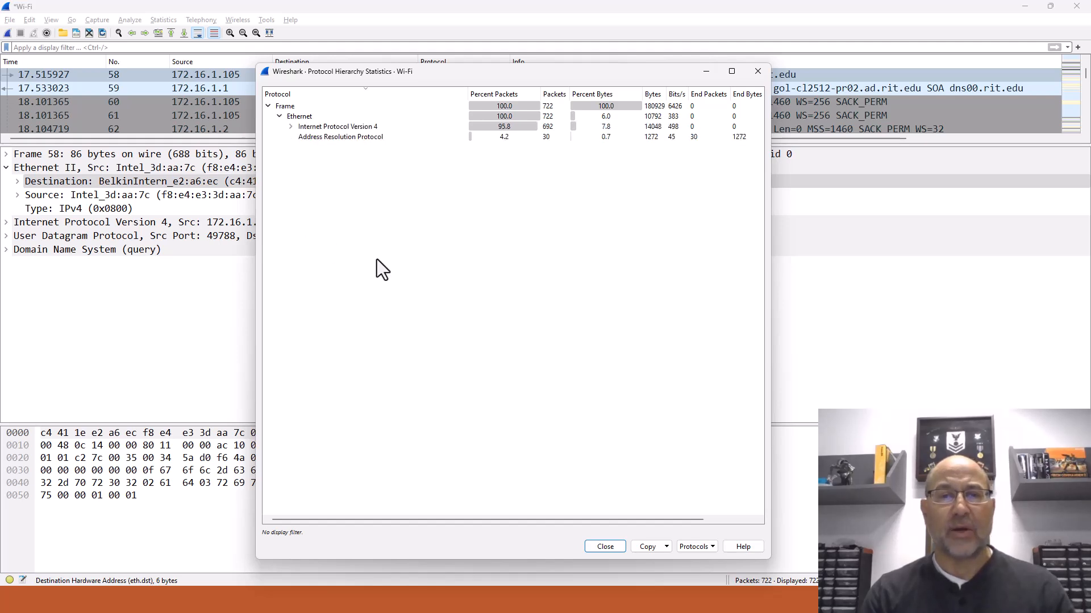
Compare the Internet Protocol Version 4 and Address Resolution Protocol entries in the protocol hierarchy.
click(326, 130)
click(328, 137)
click(332, 126)
click(335, 136)
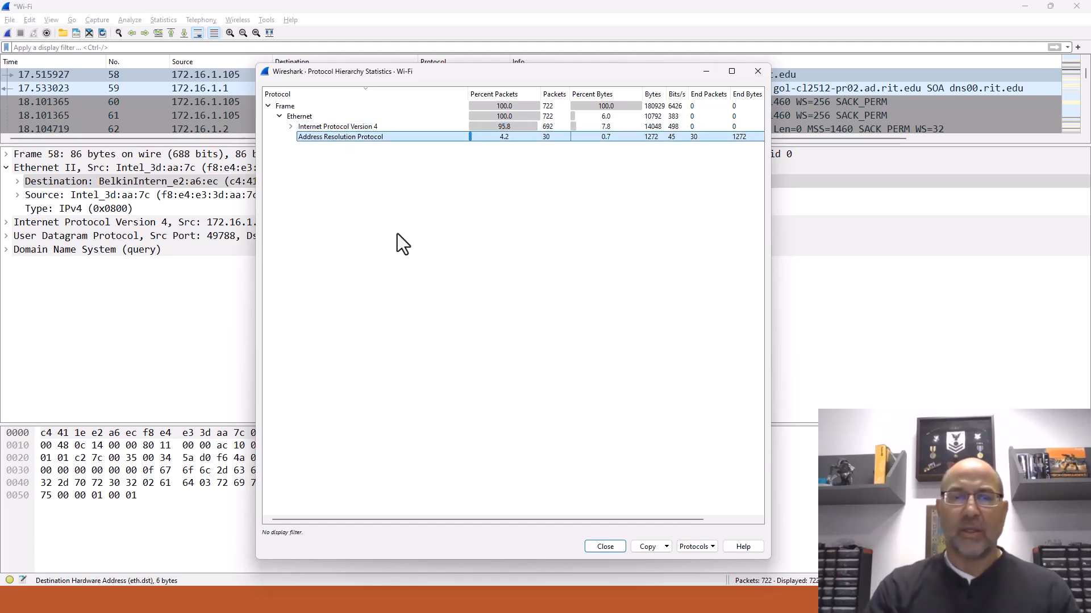
click(325, 125)
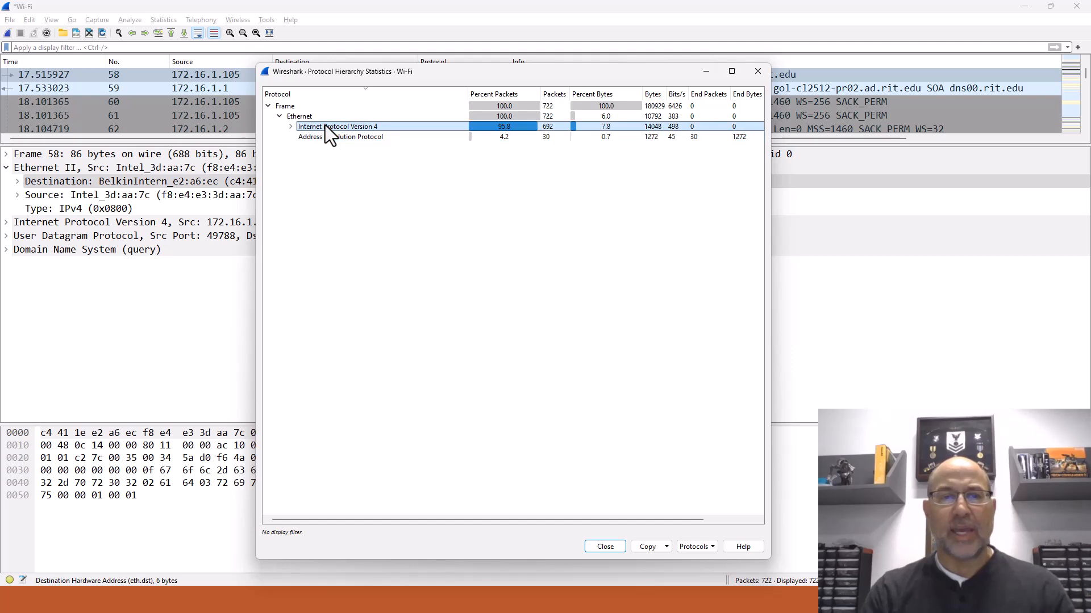
click(329, 136)
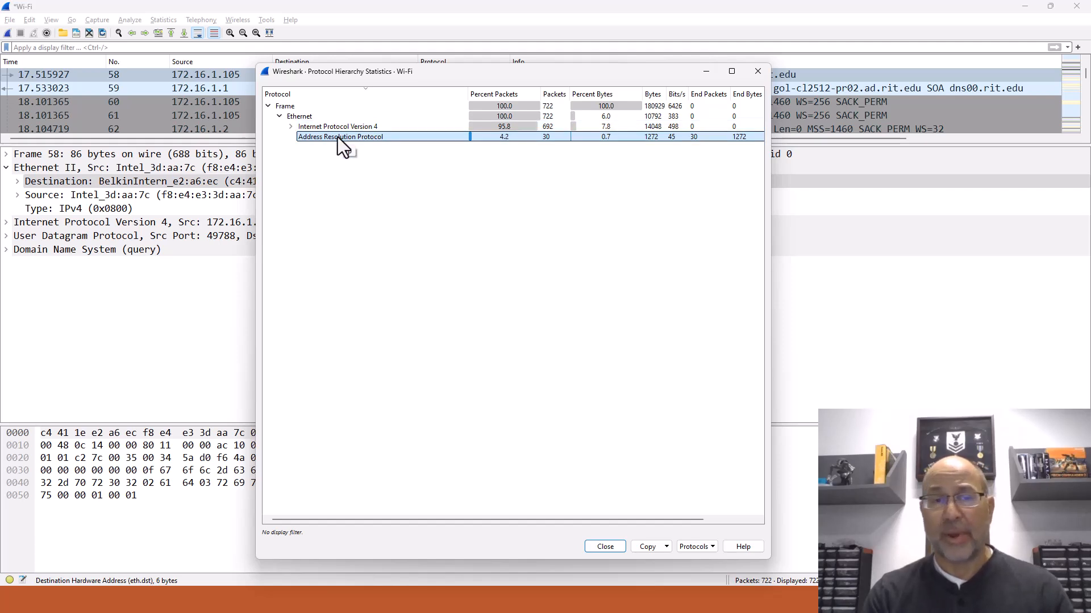
Expand Internet Protocol Version 4, compare its collapsed UDP and TCP entries, and close the protocol hierarchy statistics.
click(291, 126)
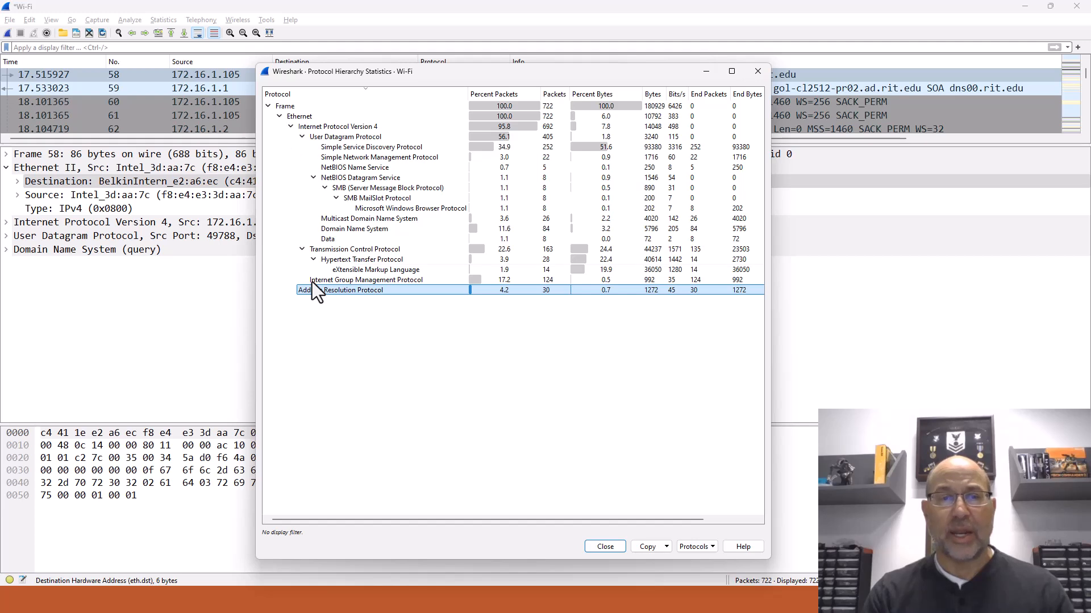
click(302, 137)
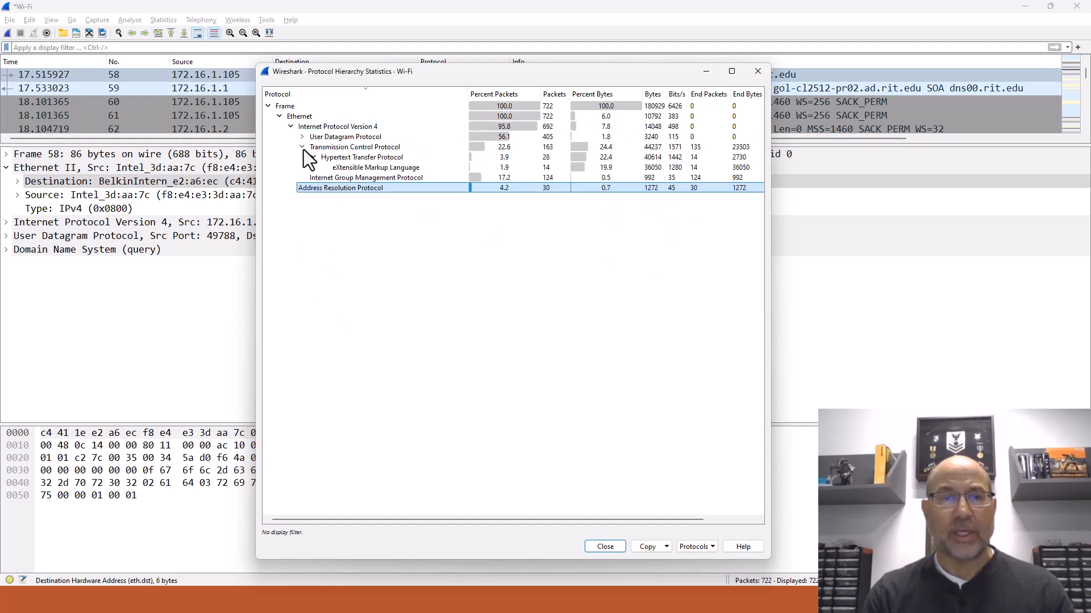
click(303, 147)
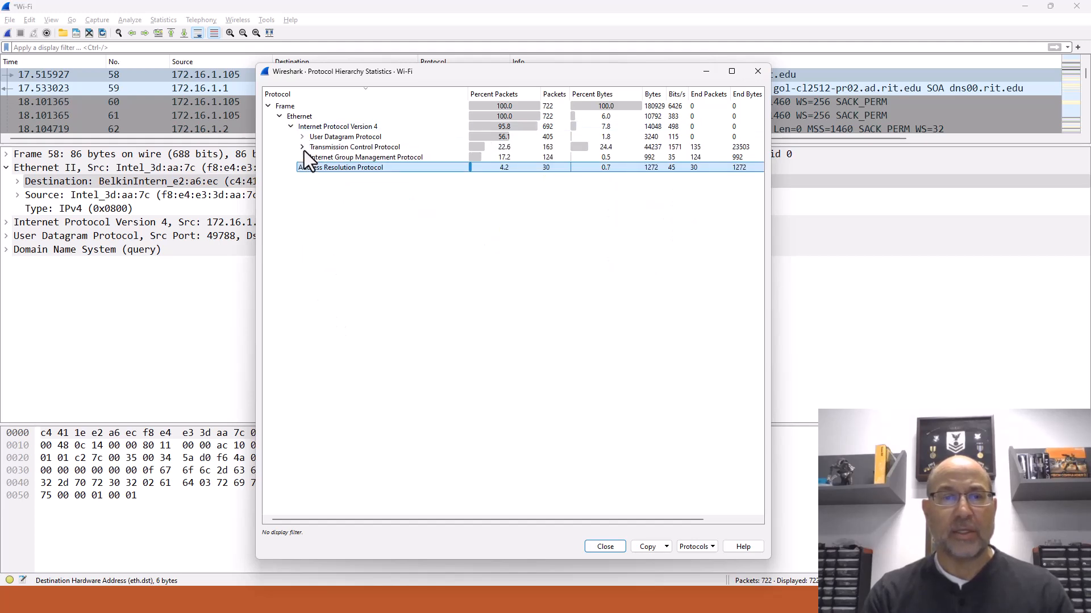
click(362, 136)
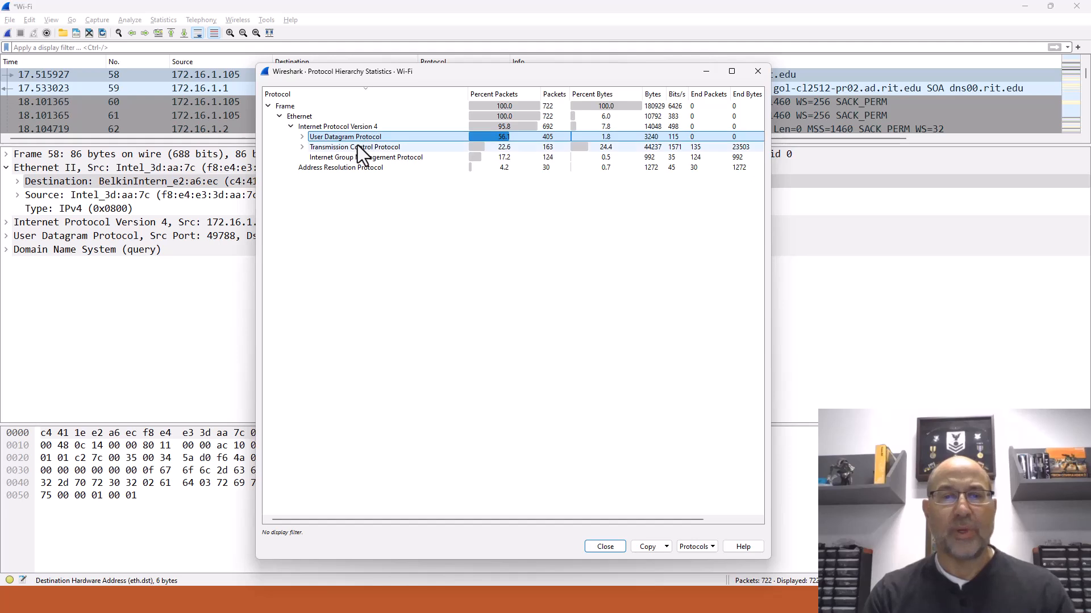
click(359, 146)
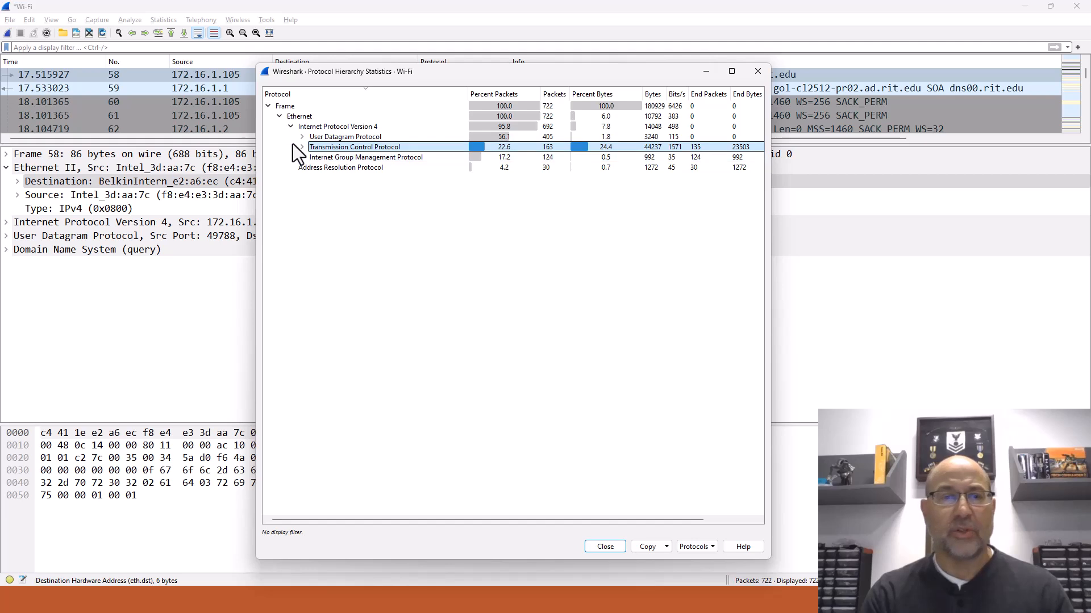
click(290, 127)
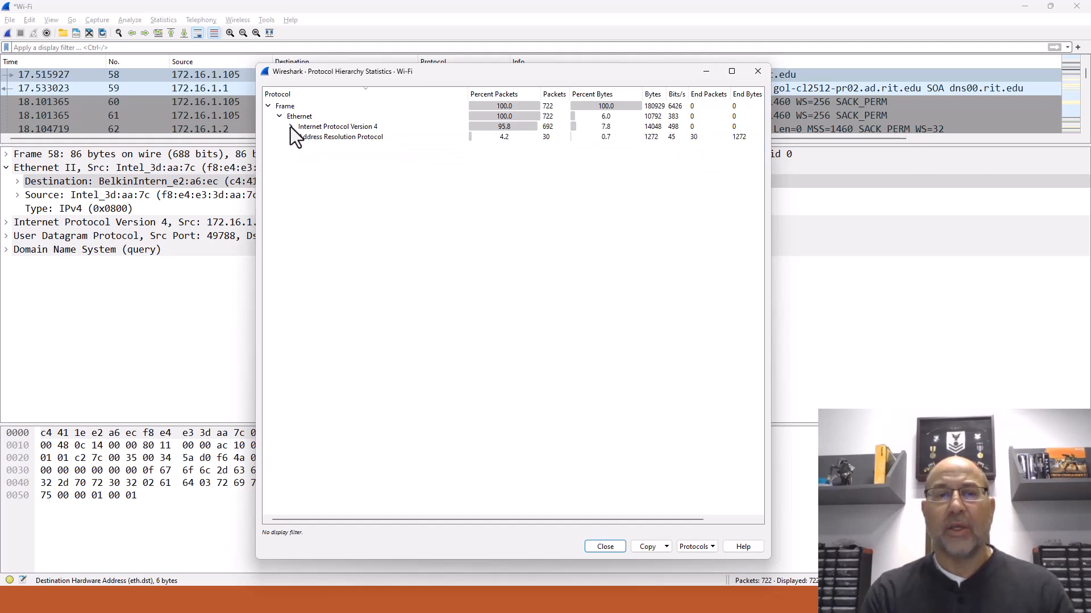
click(758, 73)
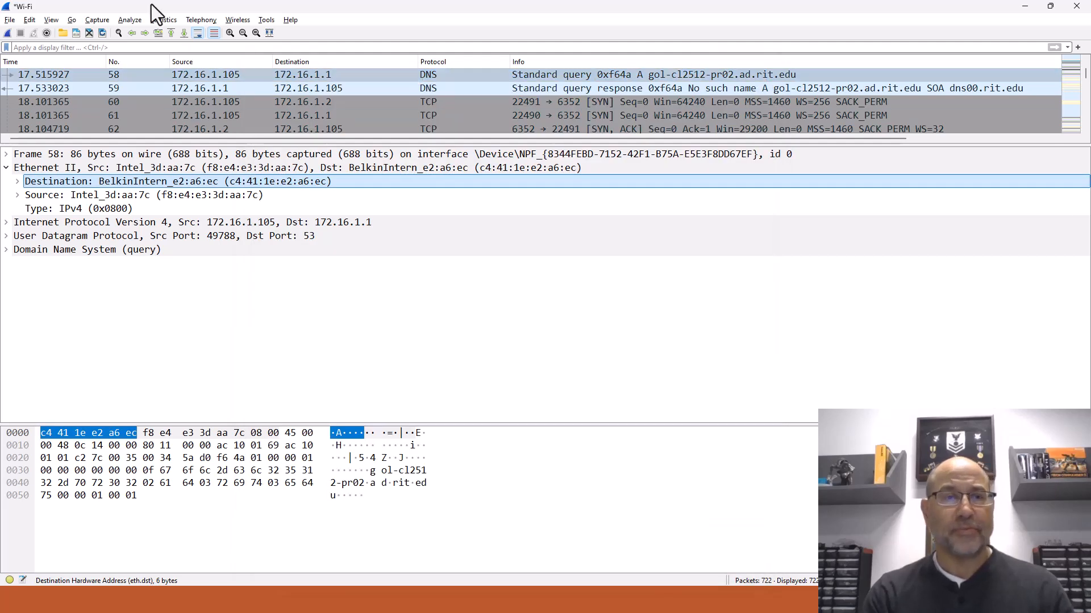
Show the capture's conversation statistics in a widened window and examine the Ethernet and IPv4 conversations.
click(163, 20)
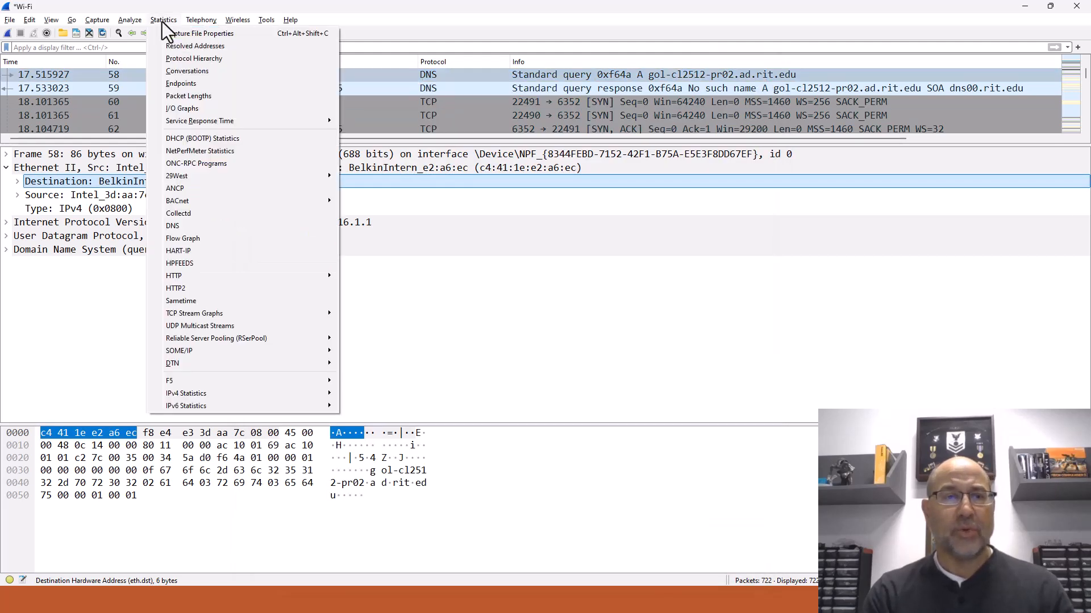
click(181, 71)
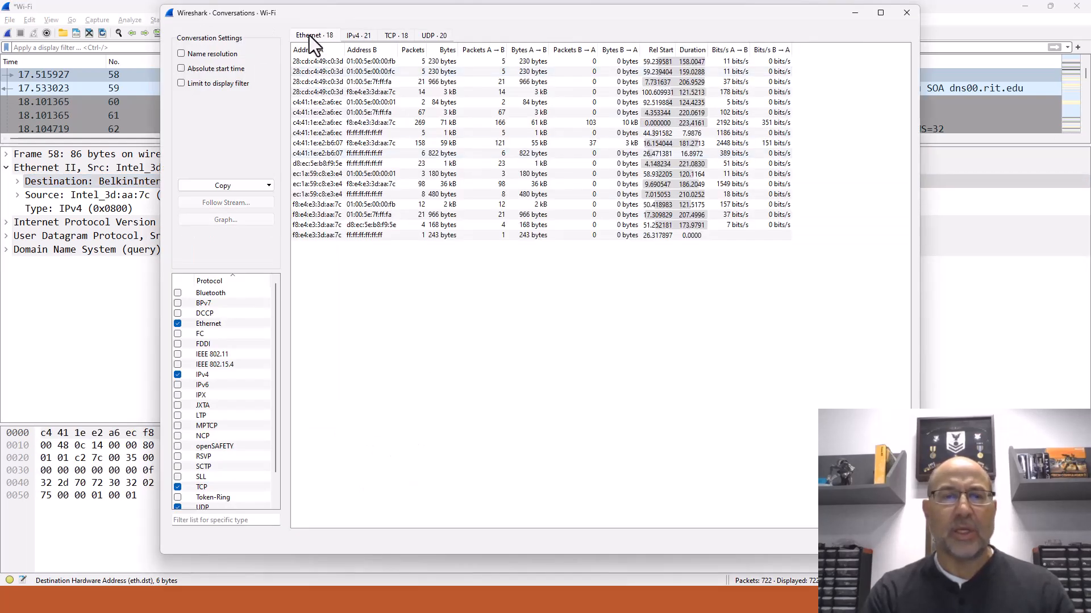
drag(921, 368, 947, 372)
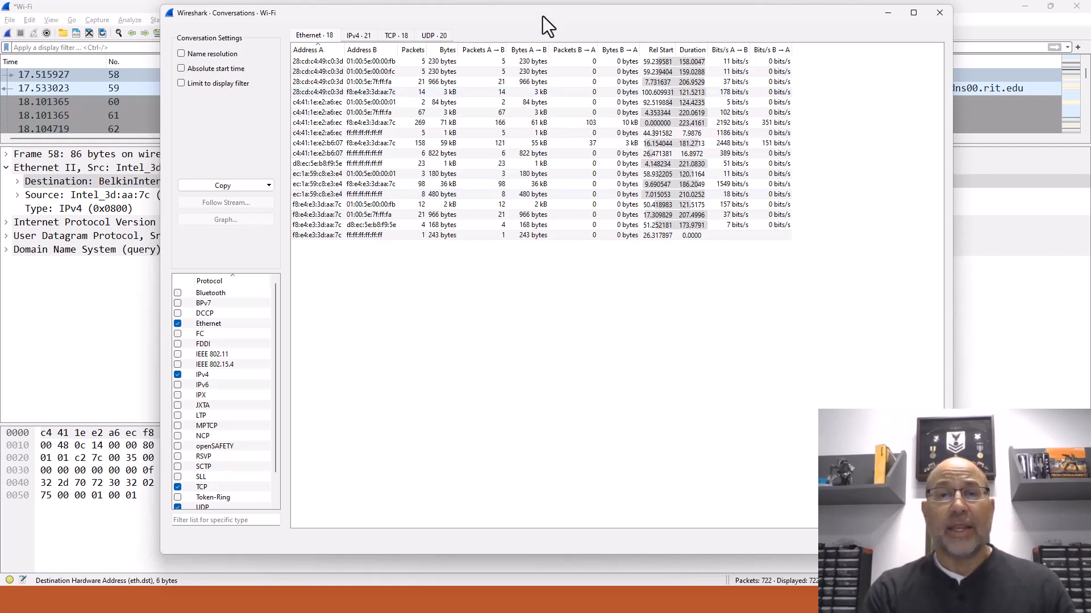
drag(543, 10, 545, 108)
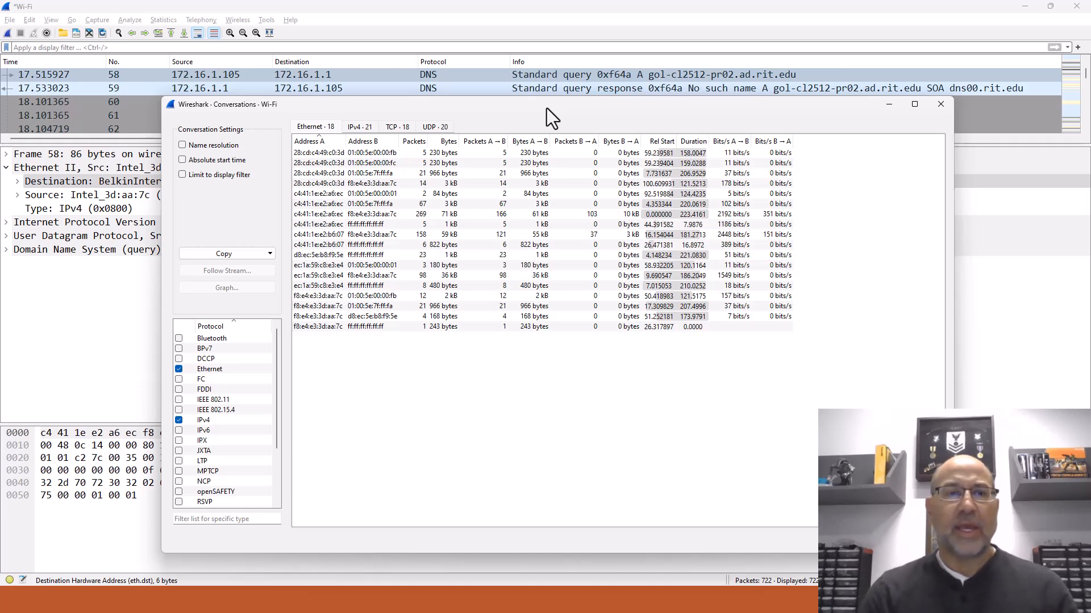
click(360, 127)
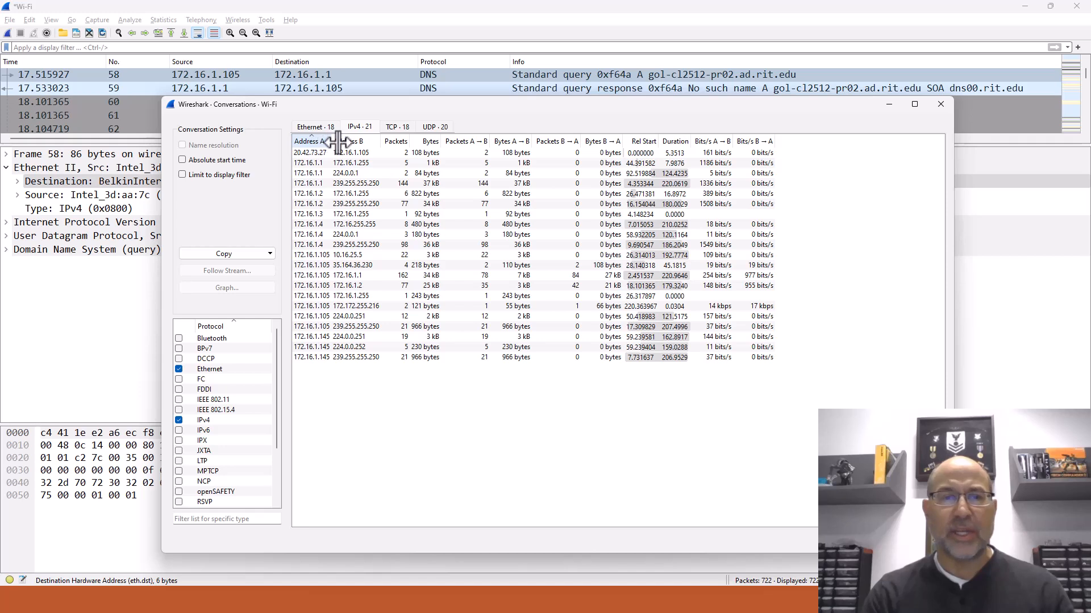
Widen both address columns of the IPv4 conversations, sort by packets in ascending order, and highlight the conversation between 172.16.1.105 and 172.16.1.1.
drag(332, 141, 357, 145)
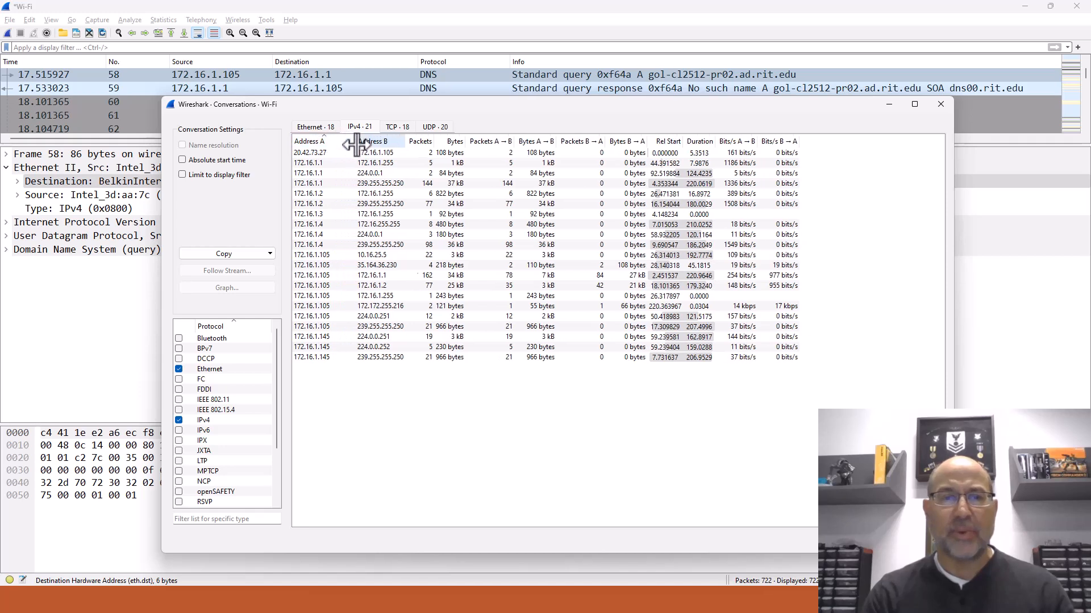
click(408, 140)
drag(408, 141, 438, 142)
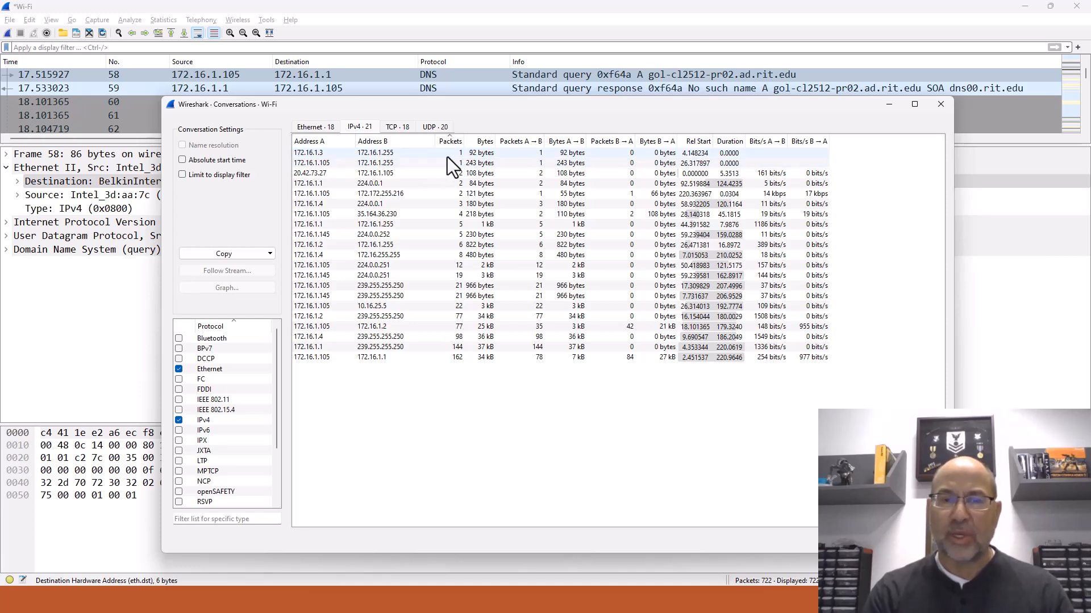
click(376, 357)
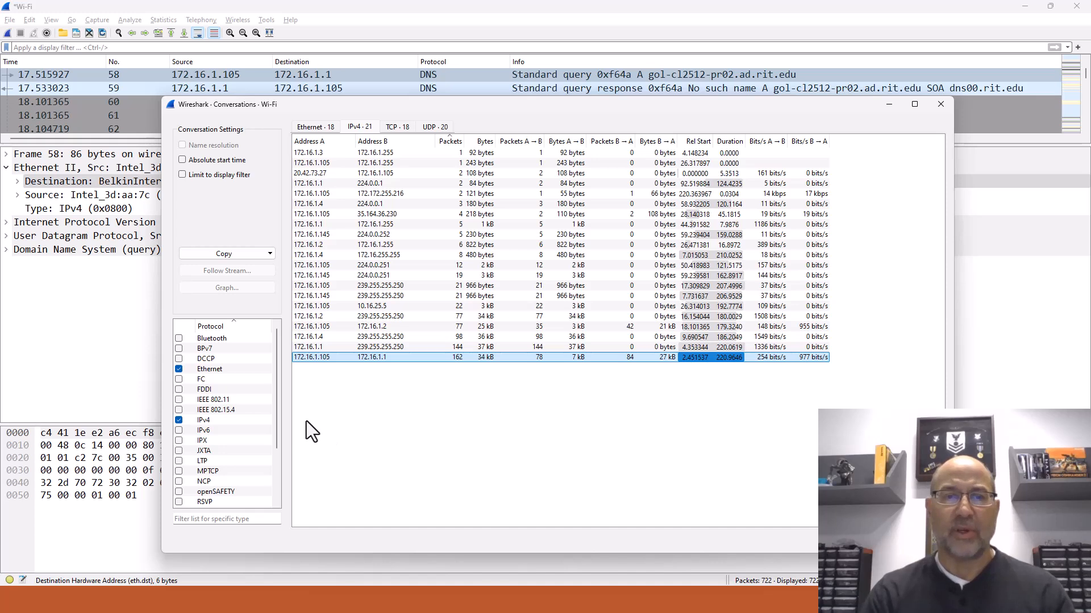
Examine the TCP and UDP conversations, then close the conversation statistics.
click(398, 127)
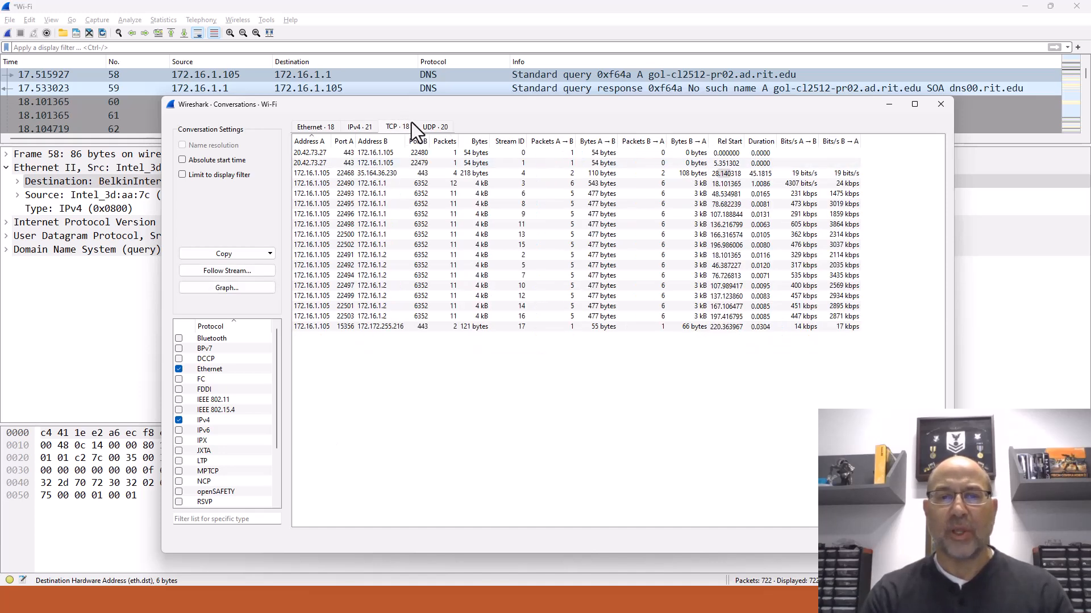
click(438, 126)
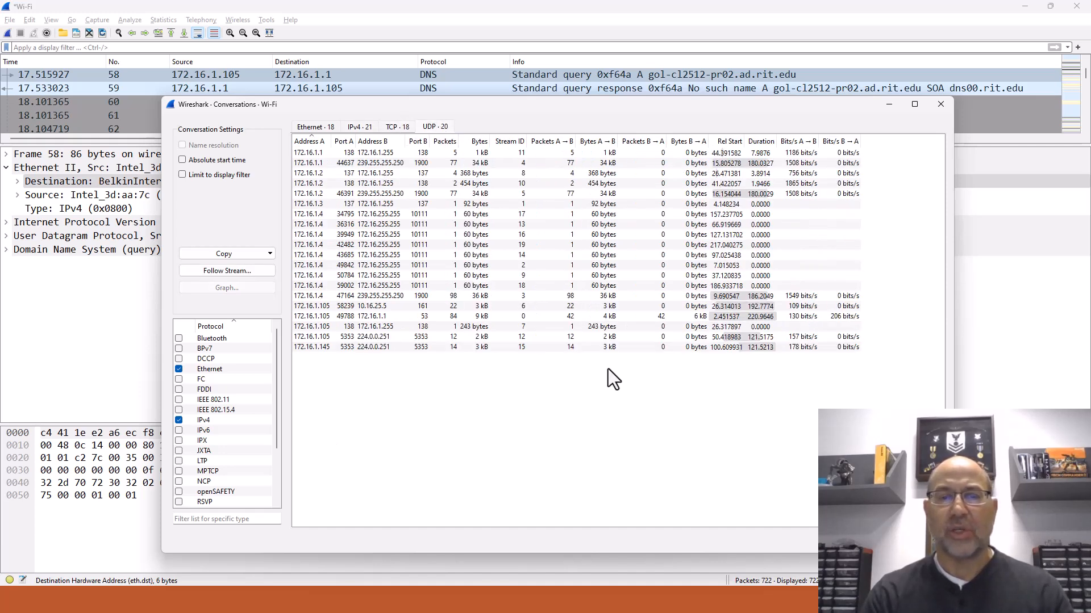
click(940, 105)
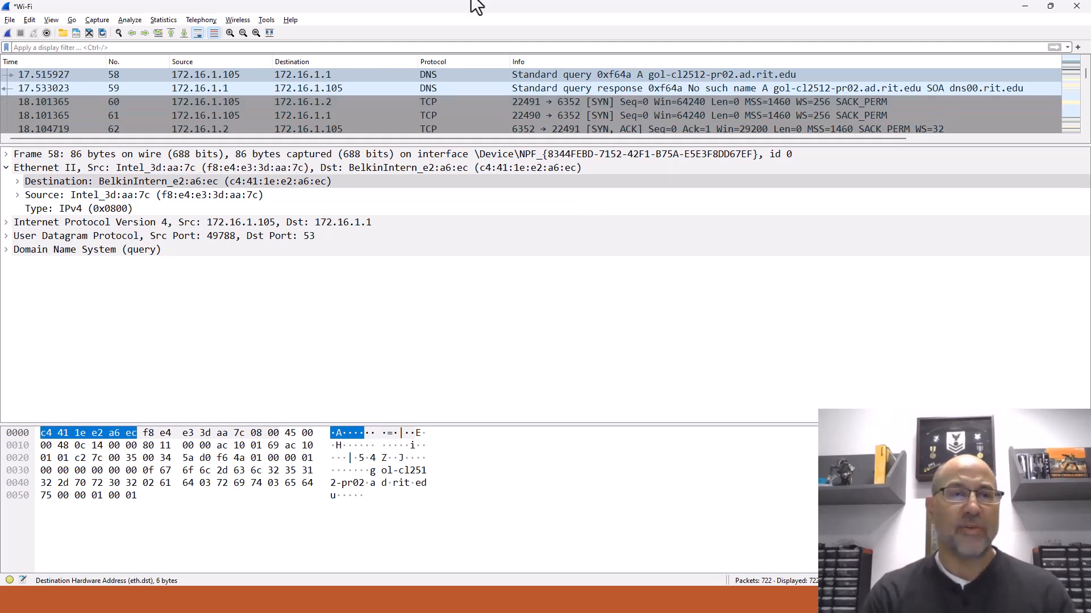
Show the capture's endpoint statistics, sort the IPv4 endpoints by bytes in descending order, and close the statistics.
click(164, 19)
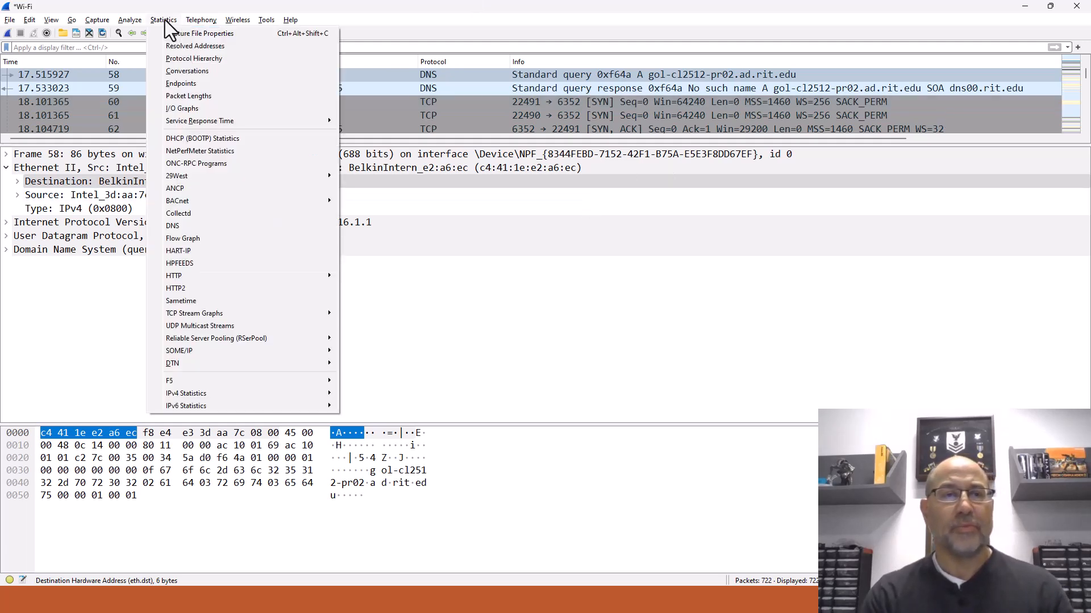
click(196, 84)
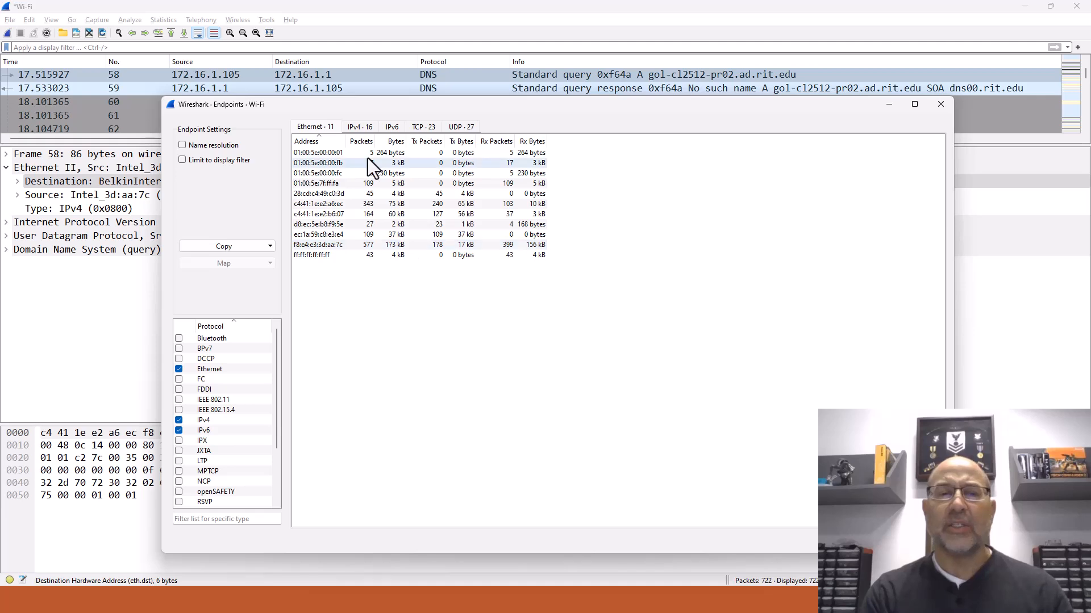
click(358, 127)
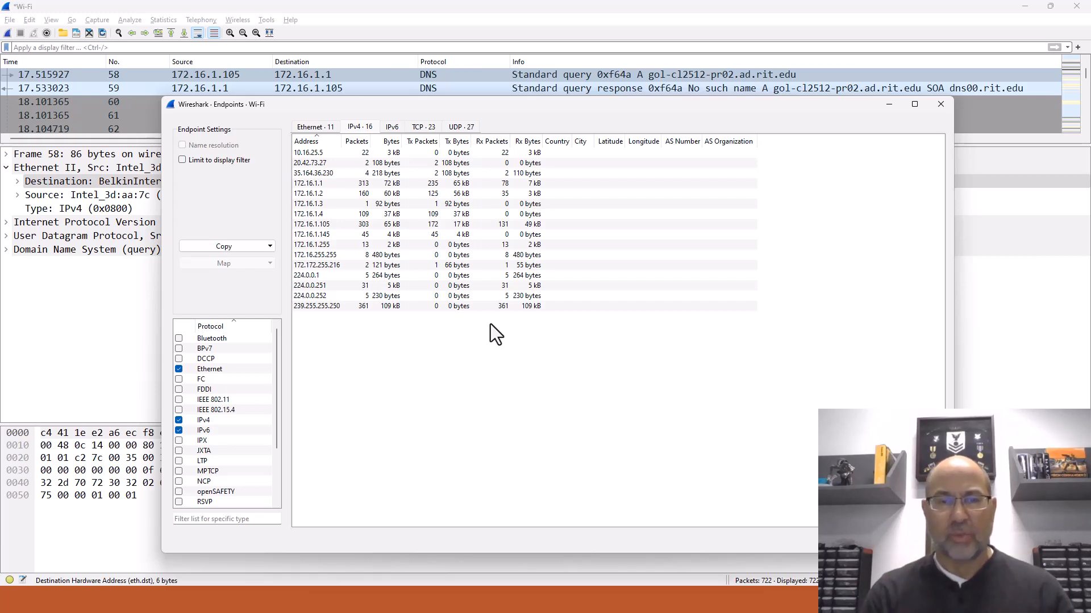
click(390, 140)
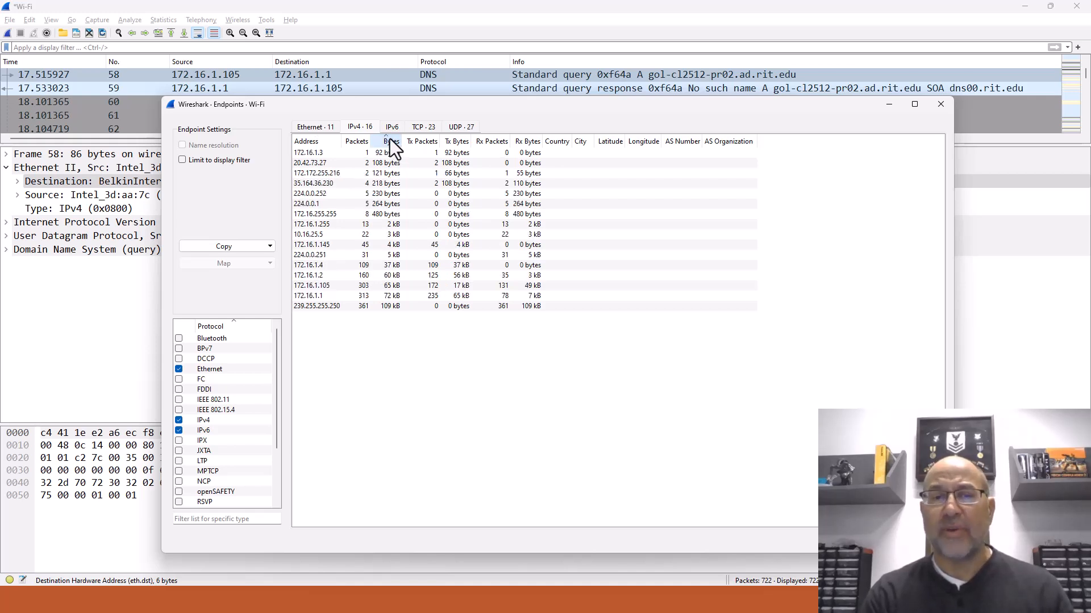
click(390, 140)
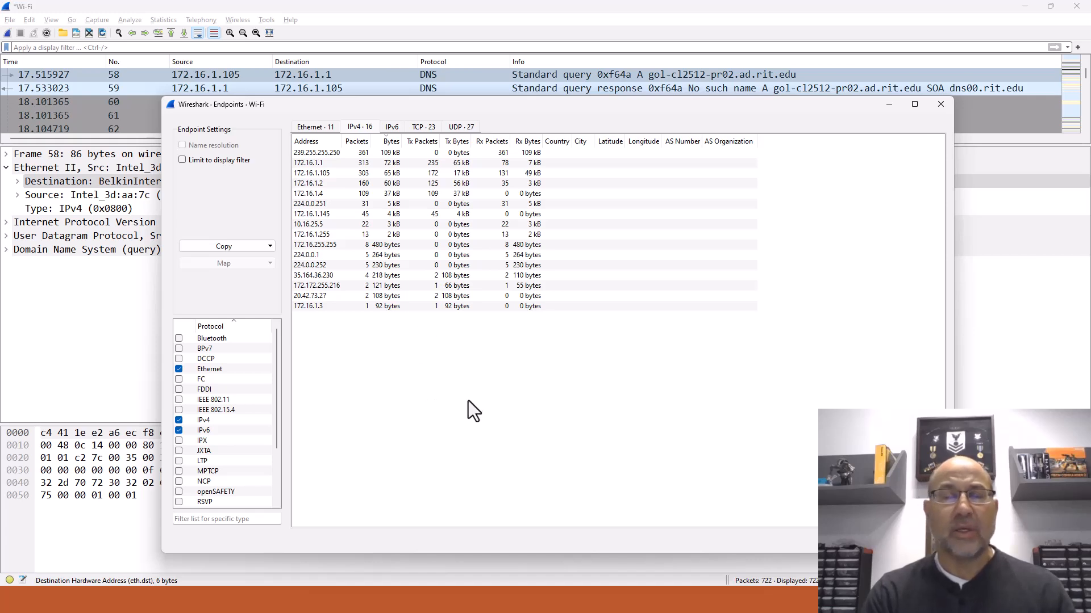
click(940, 104)
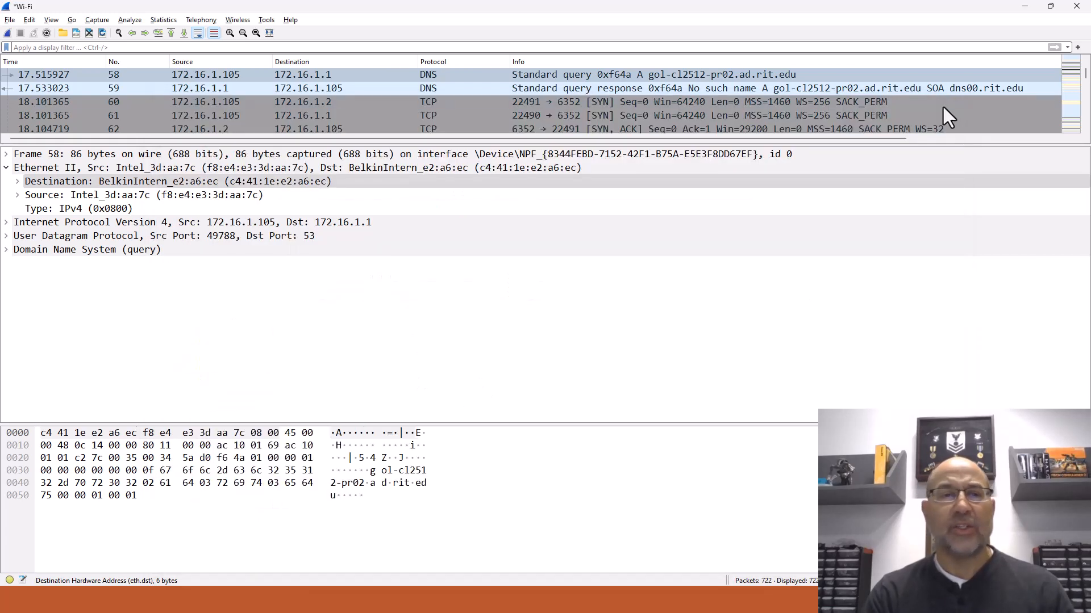
Show the packet length statistics with wider Topic / Item and Count columns, and examine the 40-79 and 1280-2559 ranges.
click(163, 21)
click(199, 96)
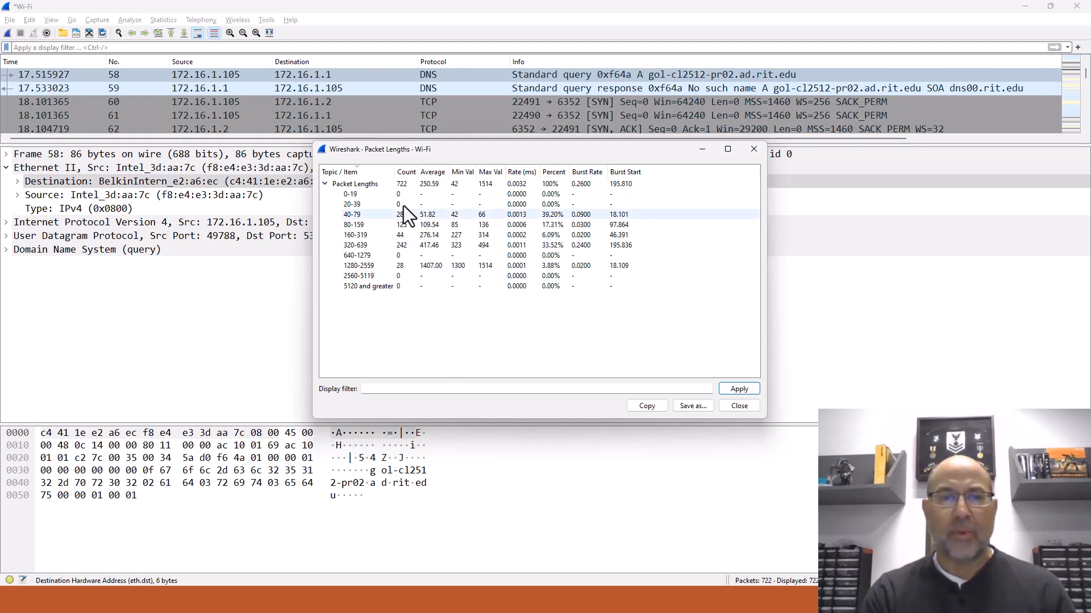
double_click(418, 171)
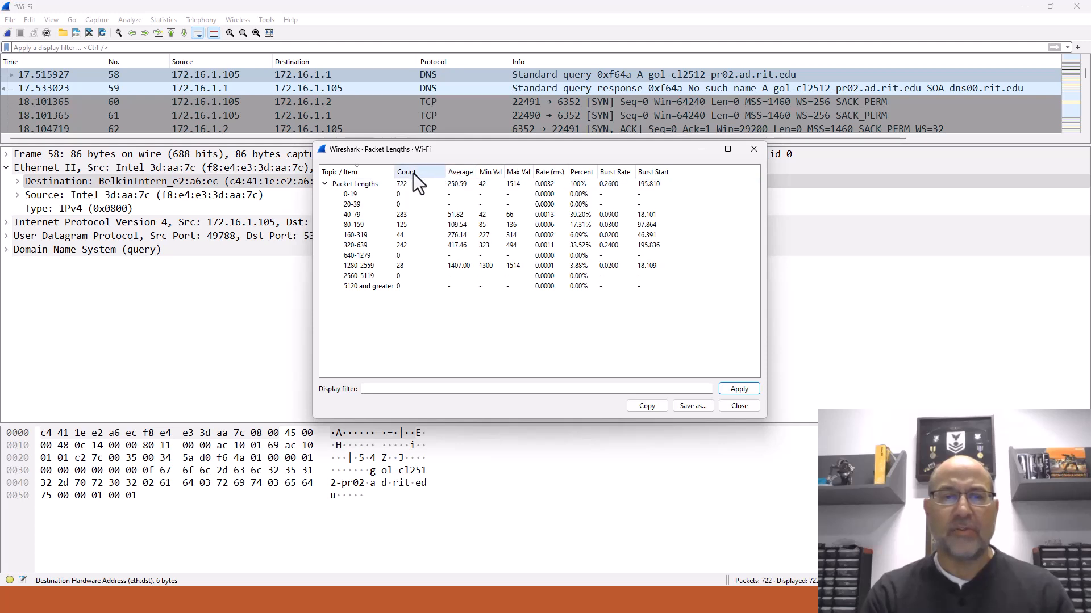
drag(393, 169, 404, 171)
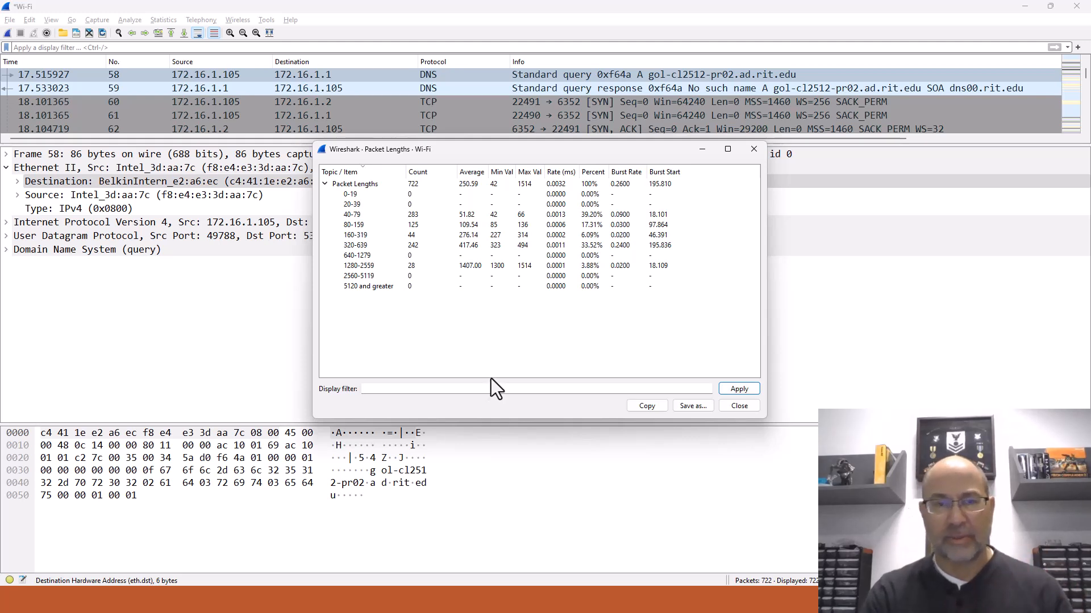
click(424, 216)
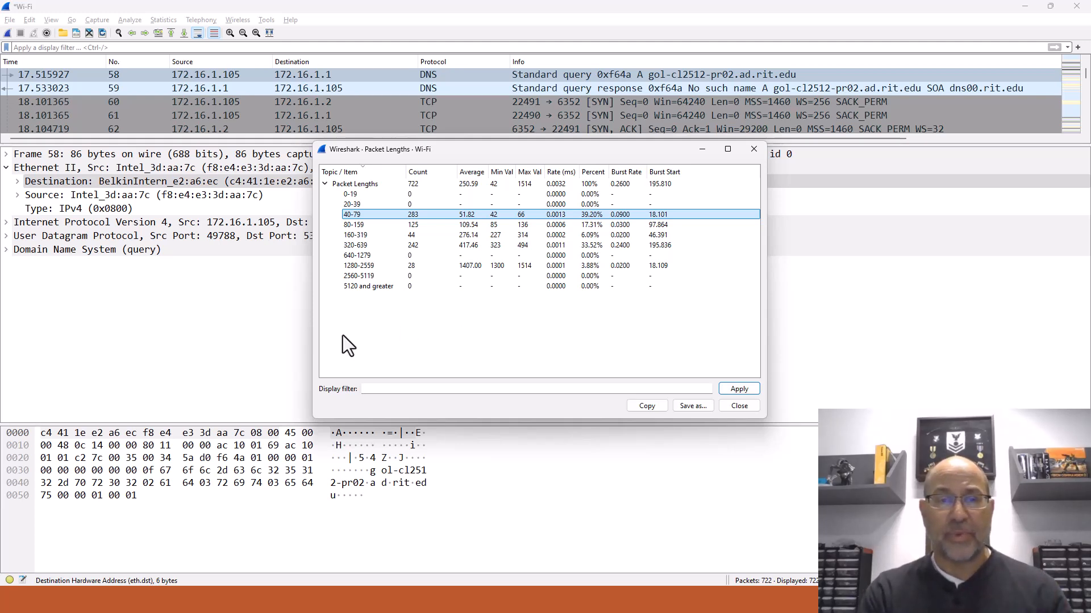
click(419, 267)
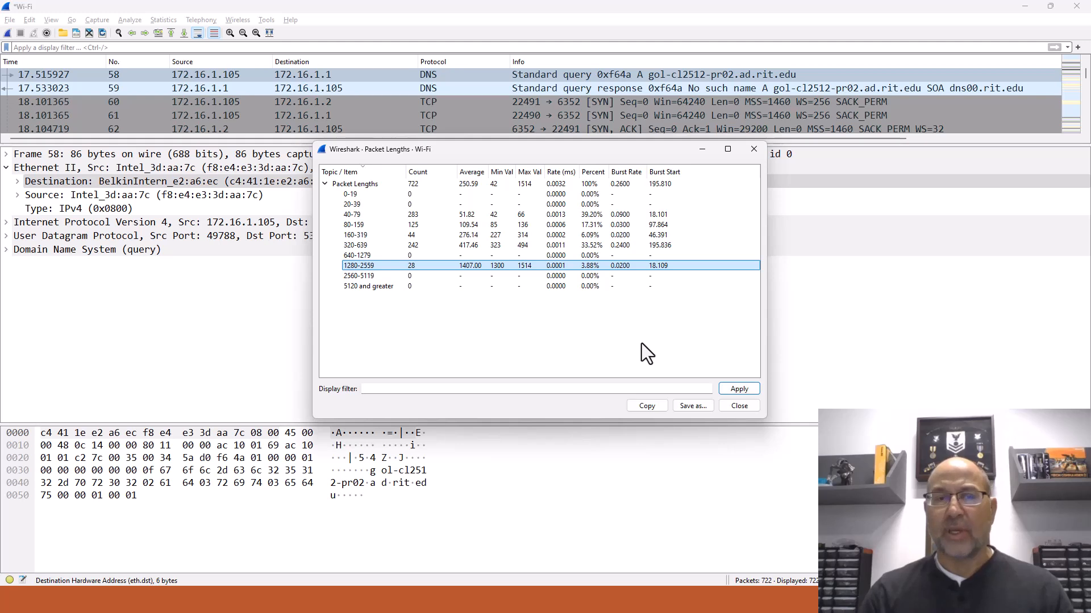
Show the capture's I/O graphs and enlarge the graph list so that All Packets, TCP Errors and Filtered packets are all listed.
click(160, 21)
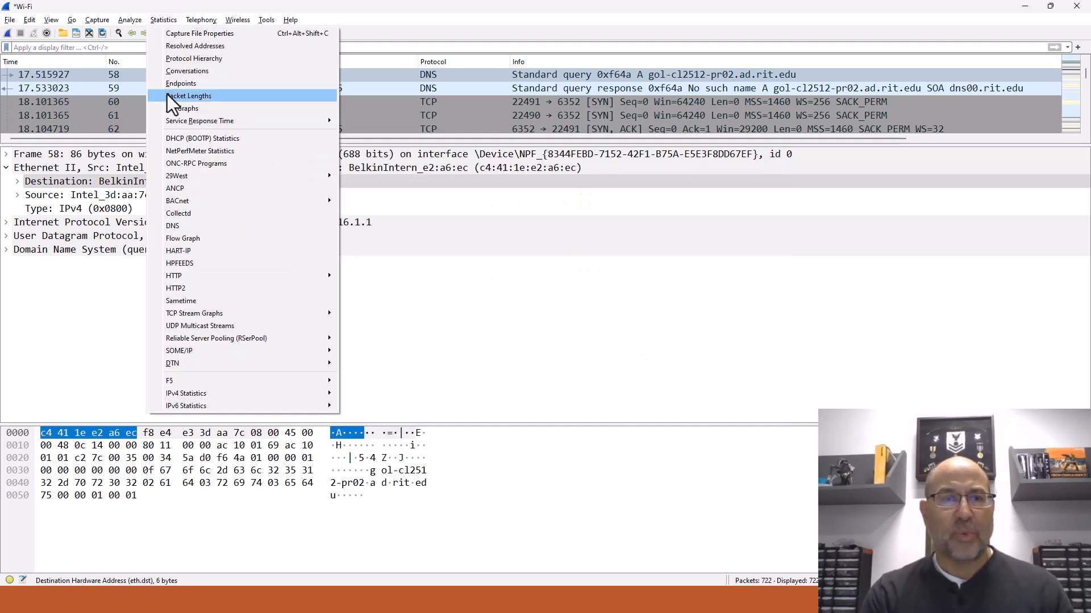
click(178, 109)
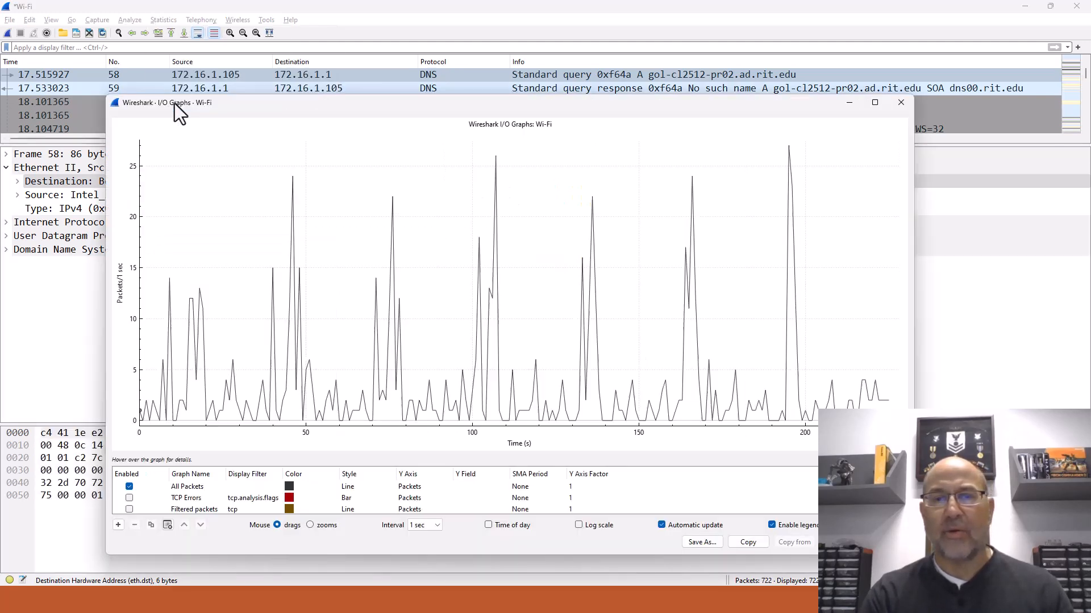
drag(551, 108, 578, 78)
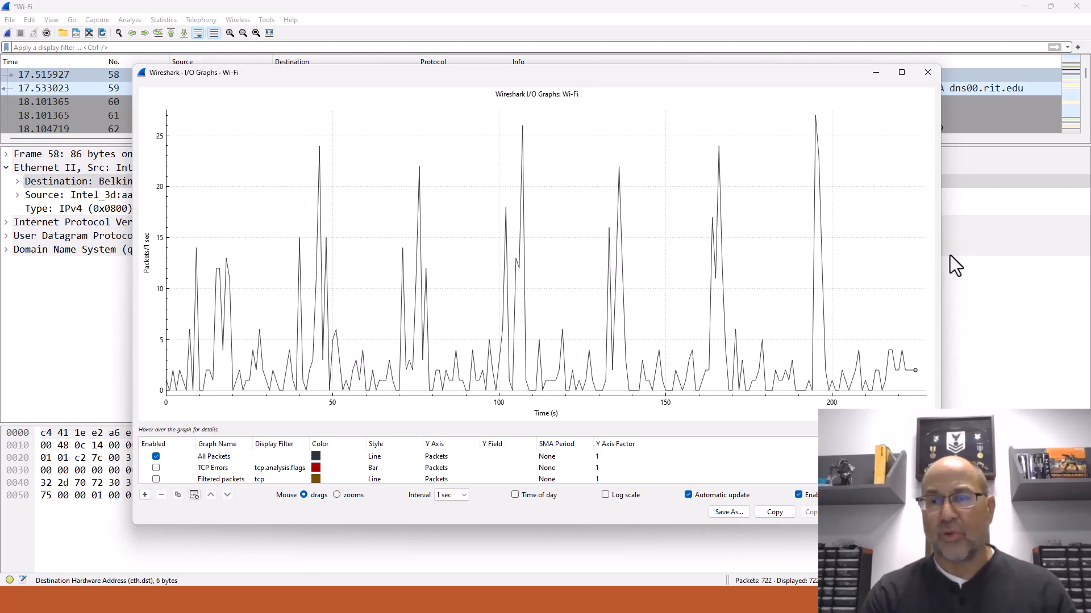
scroll(398, 462, down, 1)
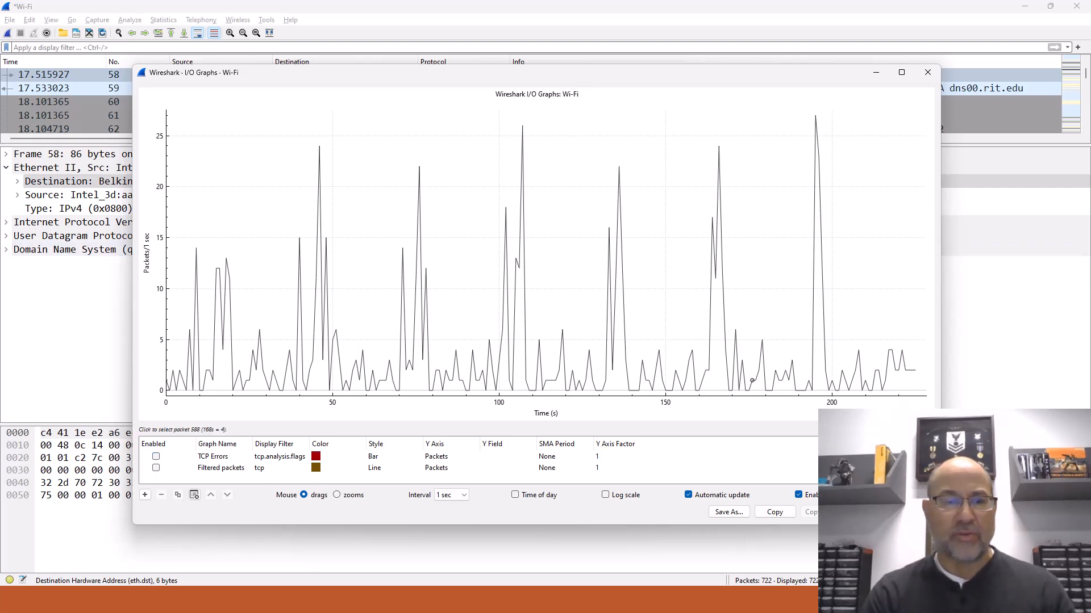
drag(666, 436, 664, 382)
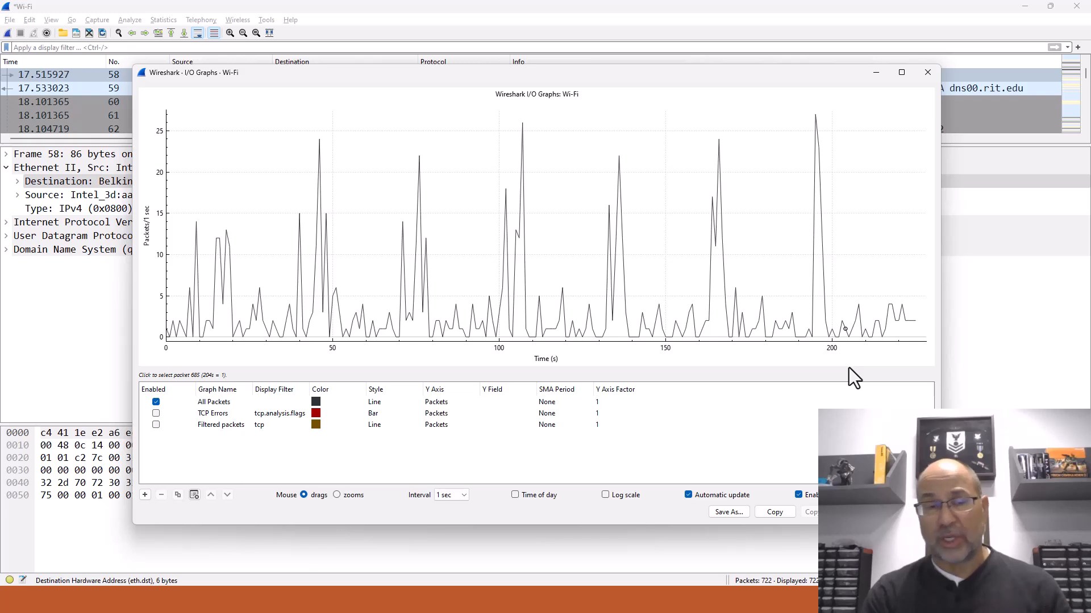
Plot TCP Errors and Filtered packets without All Packets, examine the graph, and close the I/O graphs.
click(156, 412)
click(155, 401)
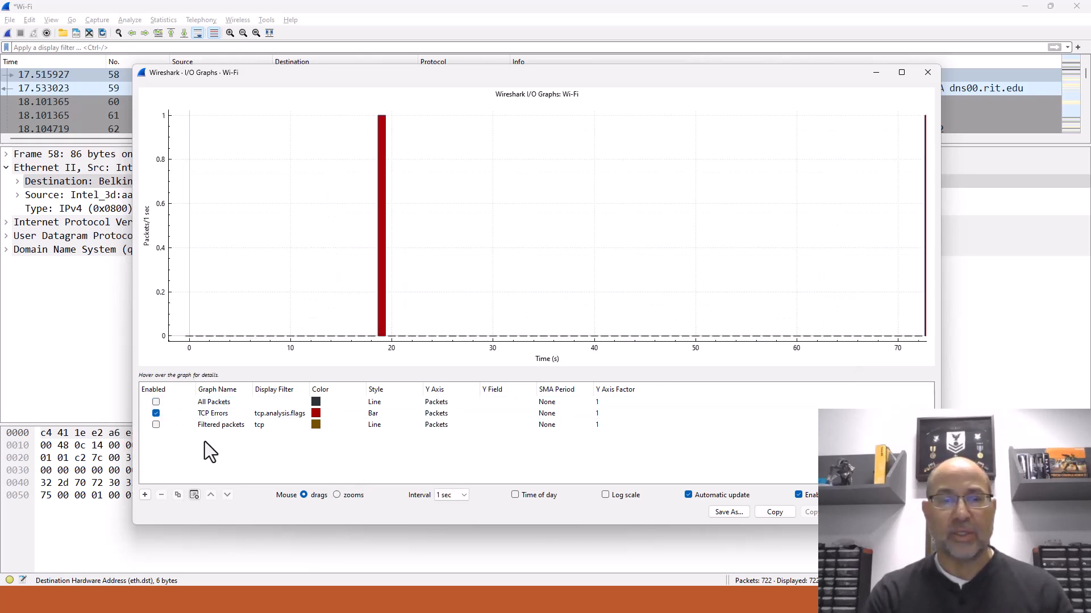
click(155, 425)
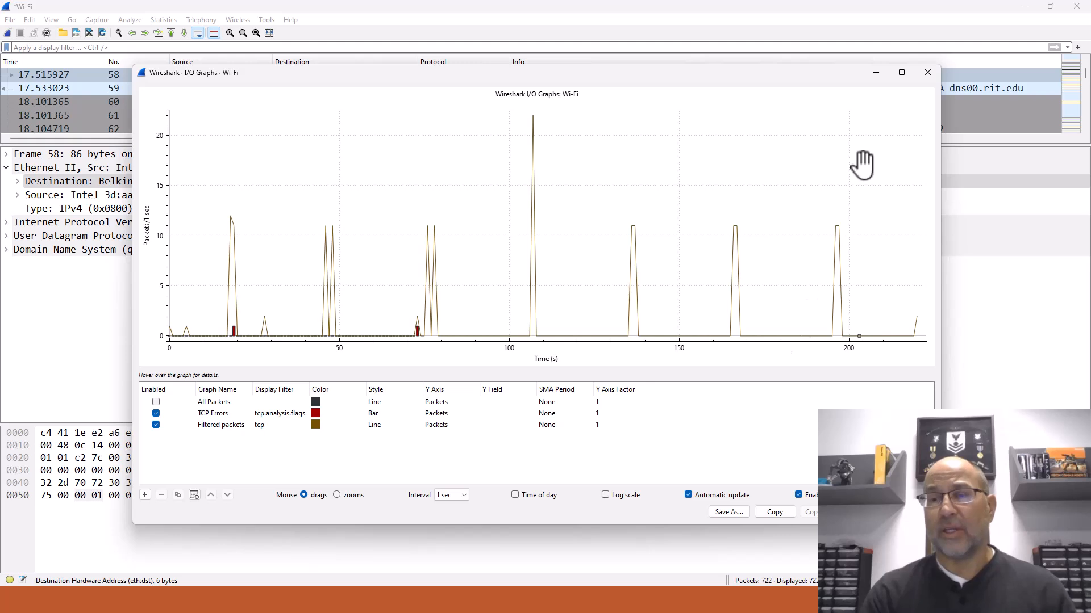
click(928, 72)
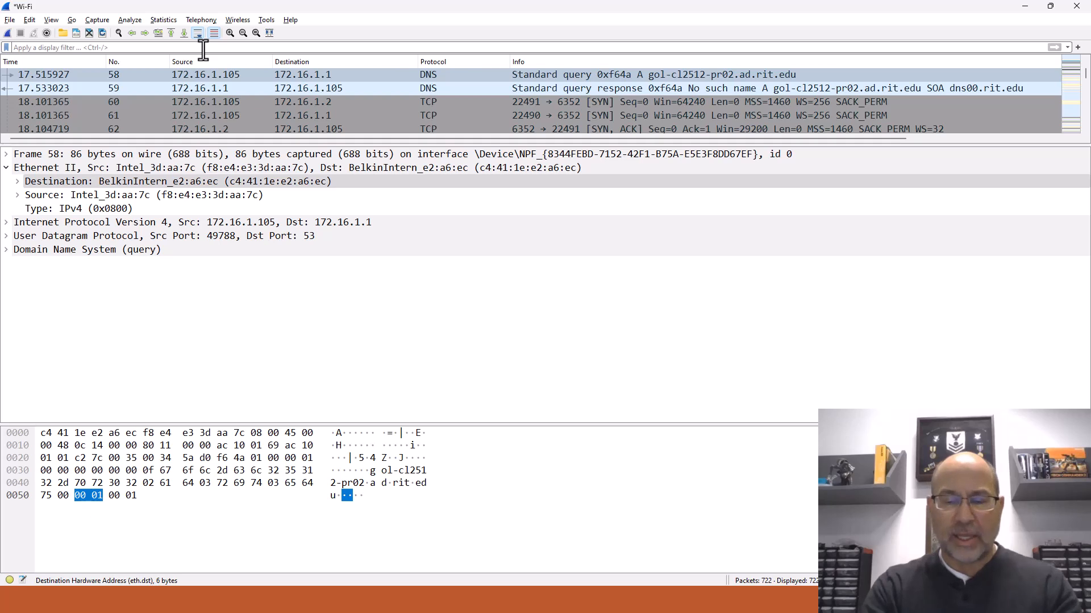
Apply the display filter ip.src==172.16.1.105 and enlarge the packet list to show more packets.
text(ip)
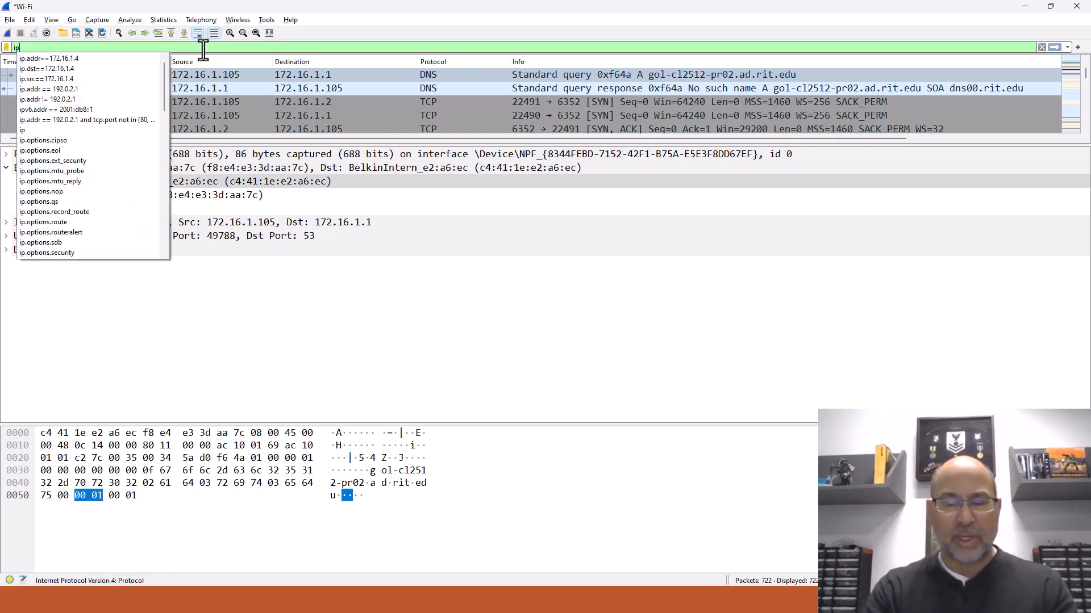
text(.src)
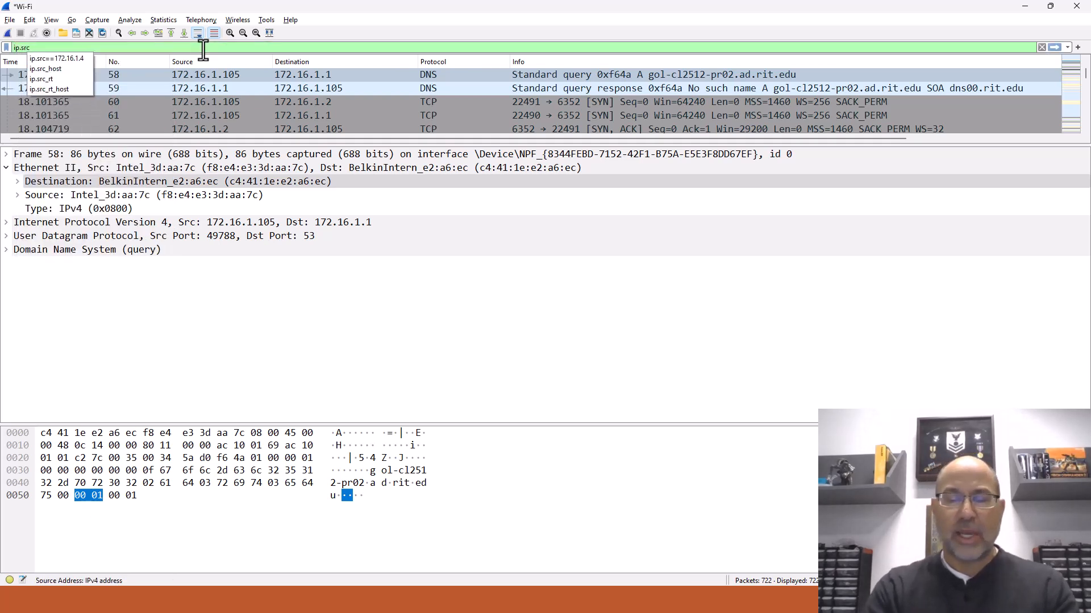
text(==)
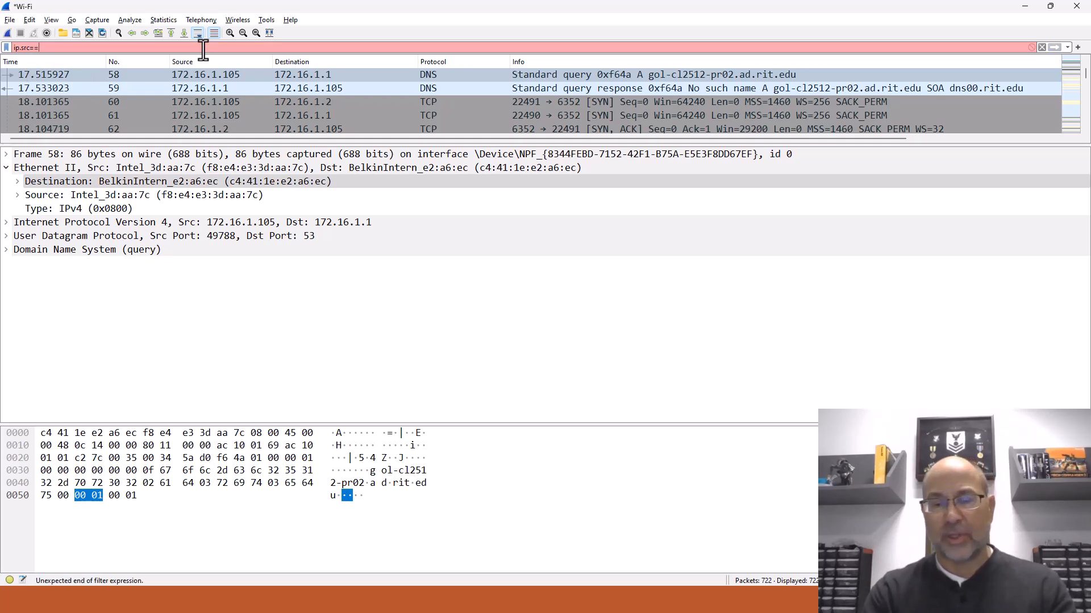
key(BackSpace)
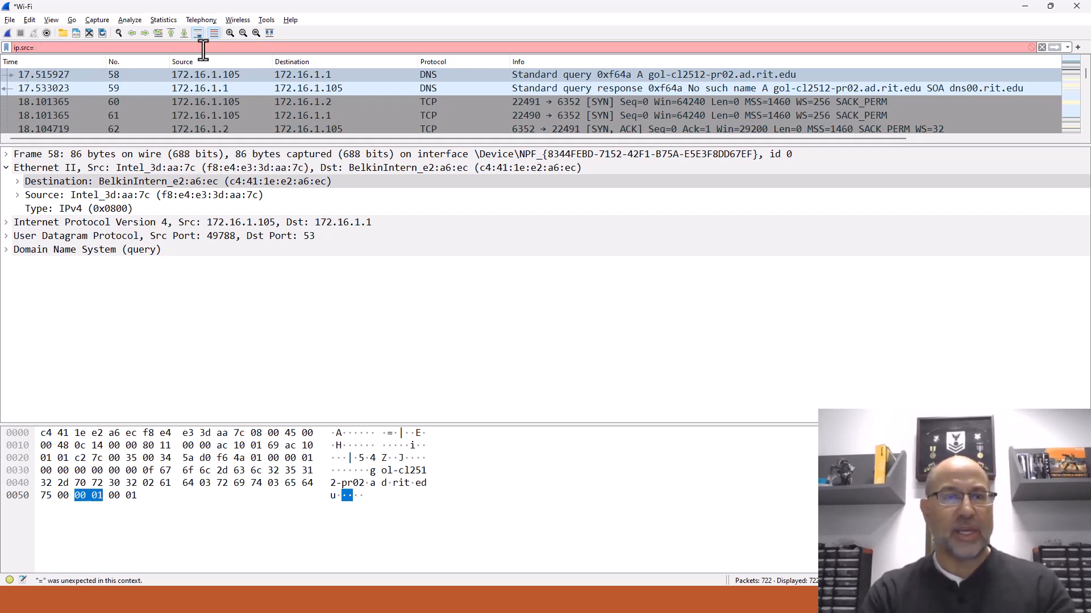
text(17)
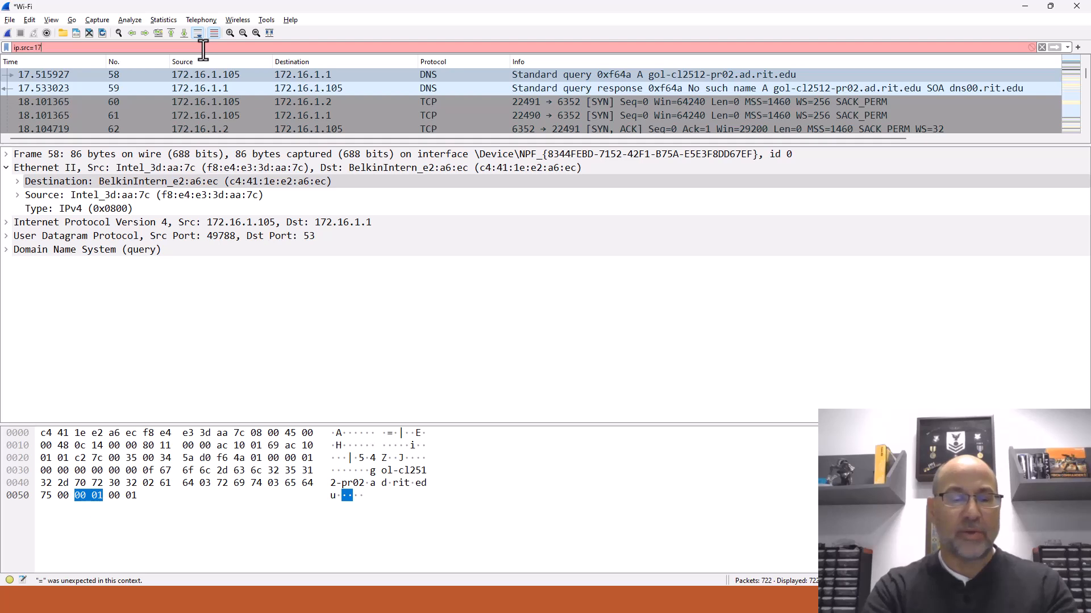
text(2.16.1.105)
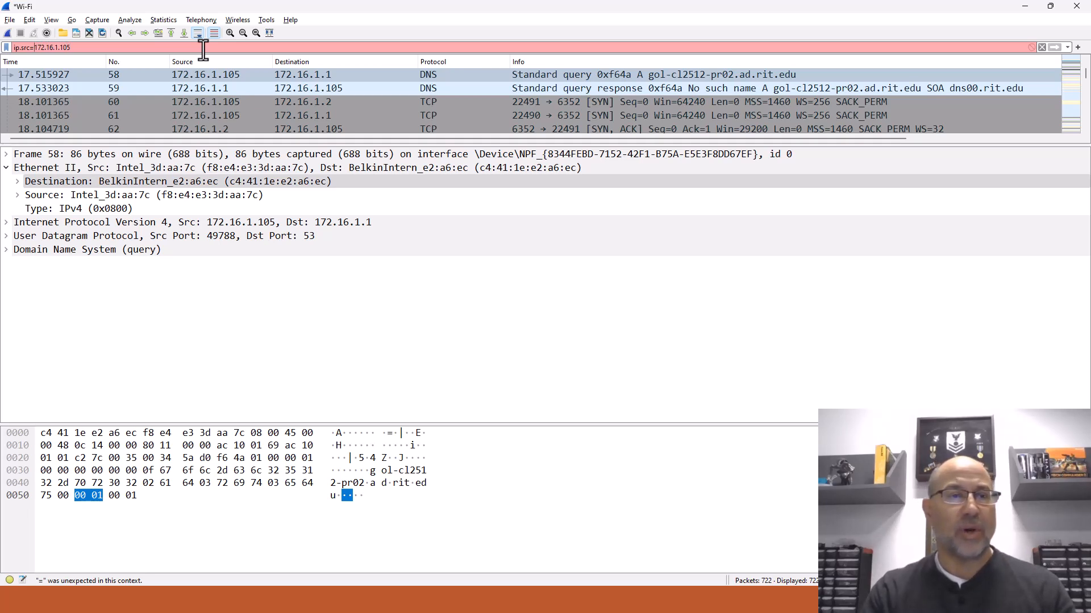
text(=)
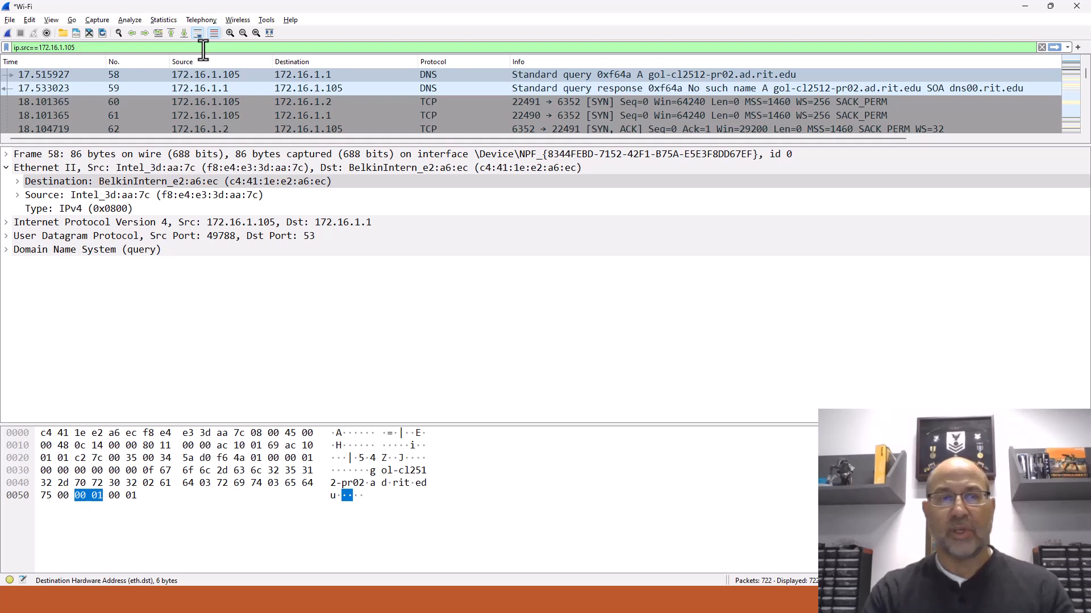
key(Return)
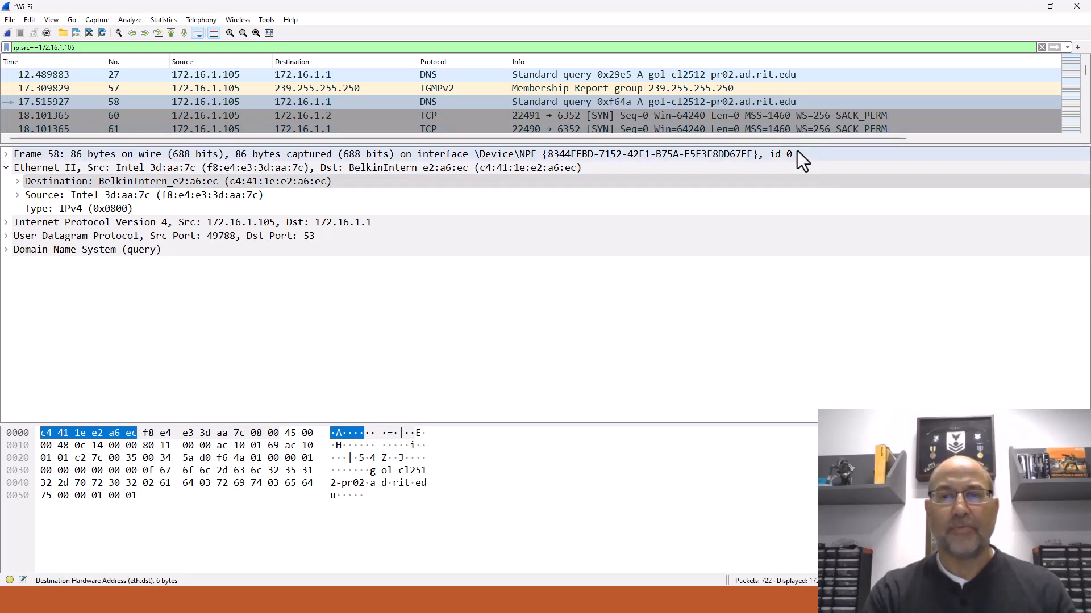
drag(795, 142, 774, 229)
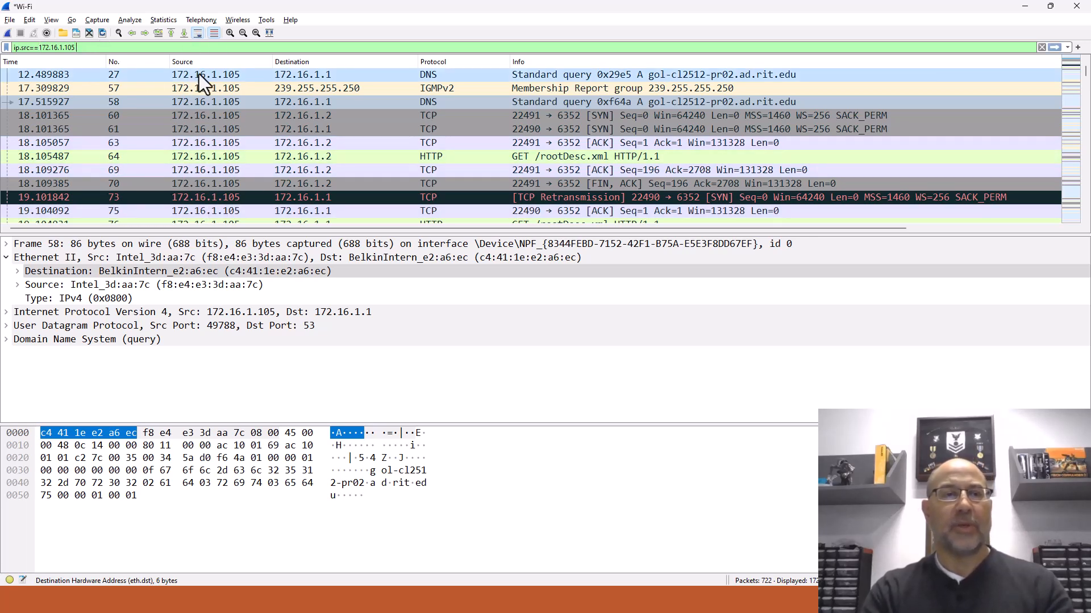
Extend the display filter to ip.src==172.16.1.105 or ip.src==172.16.1.1 and apply it.
text(o)
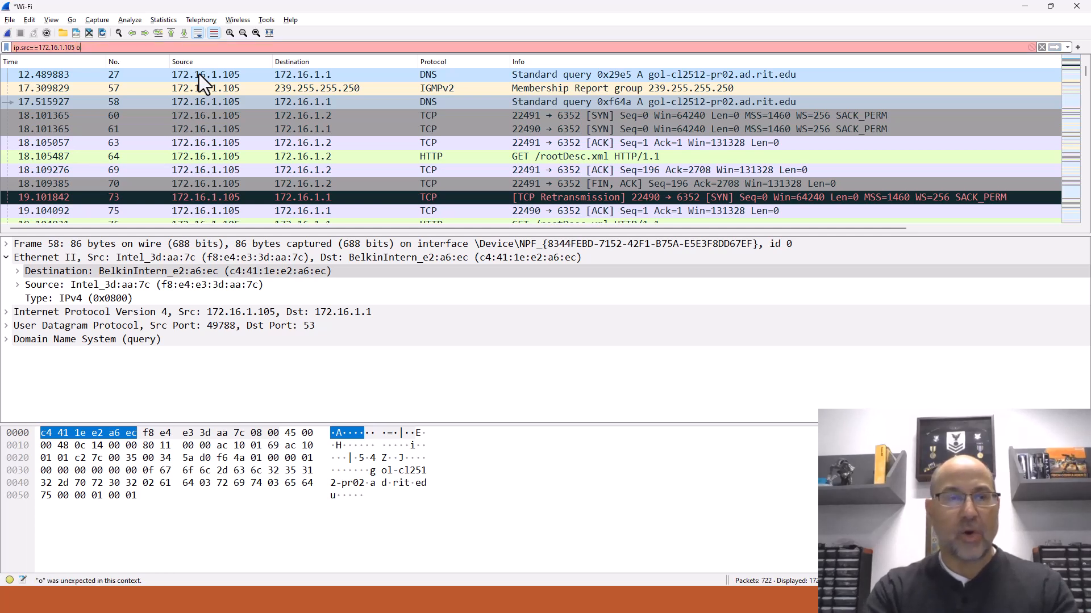
text(r ip.src)
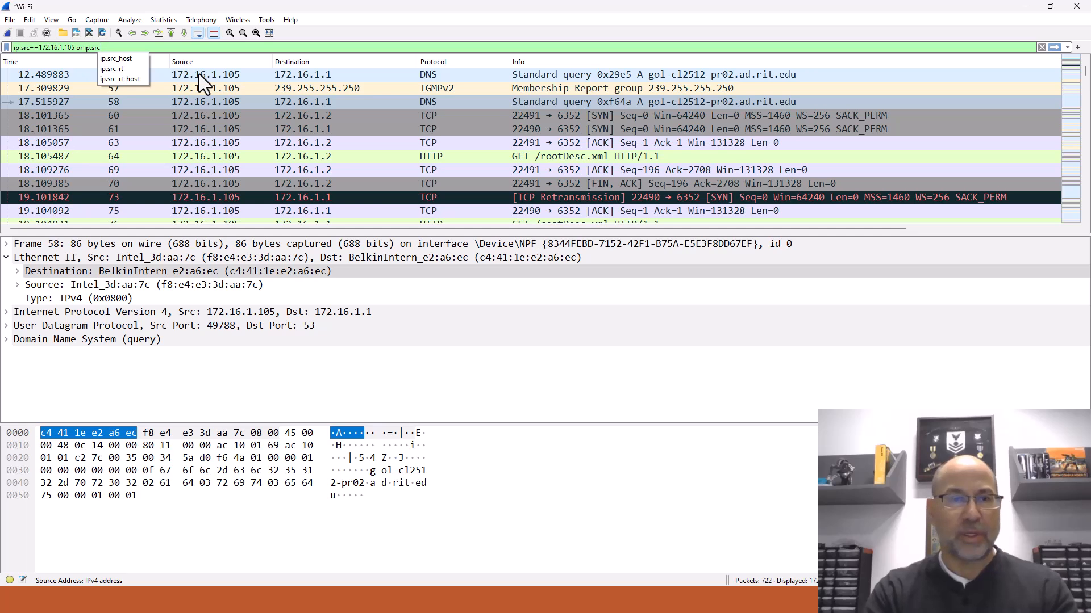
text(==)
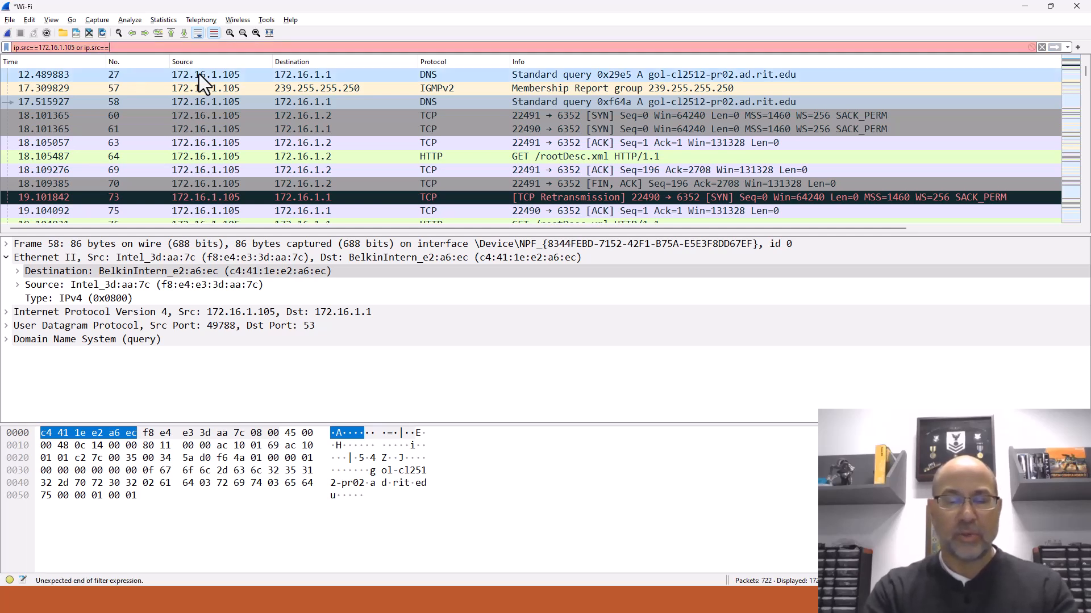
text(172.16.)
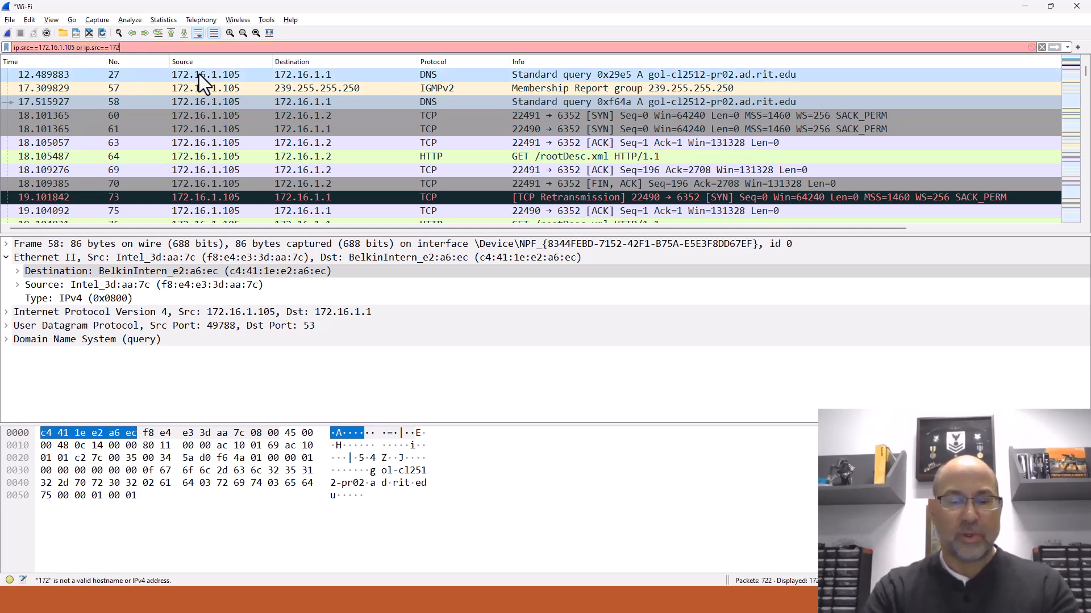
text(1.1)
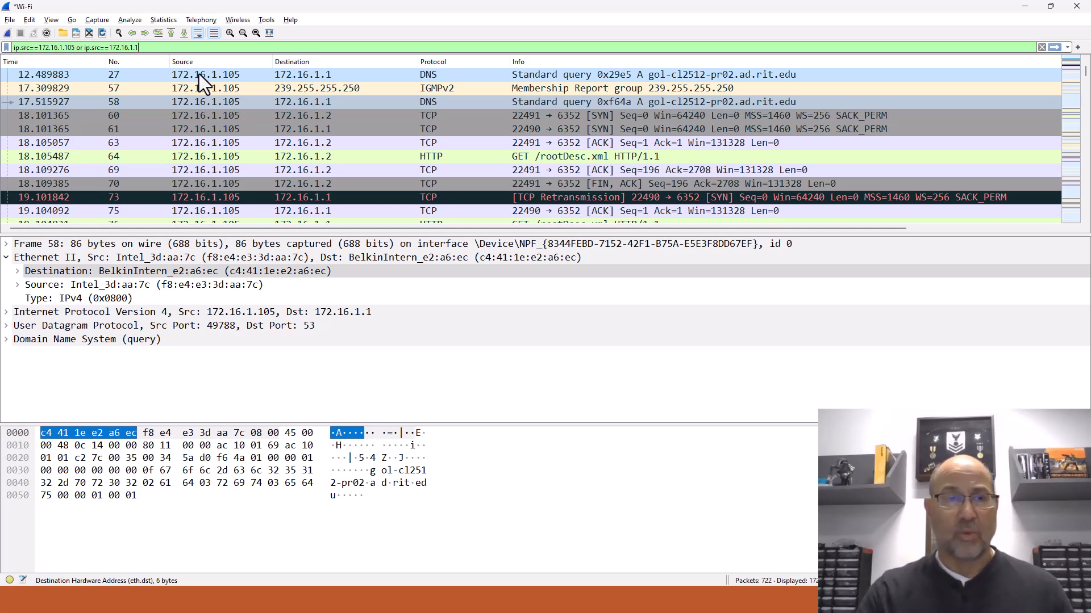
key(Return)
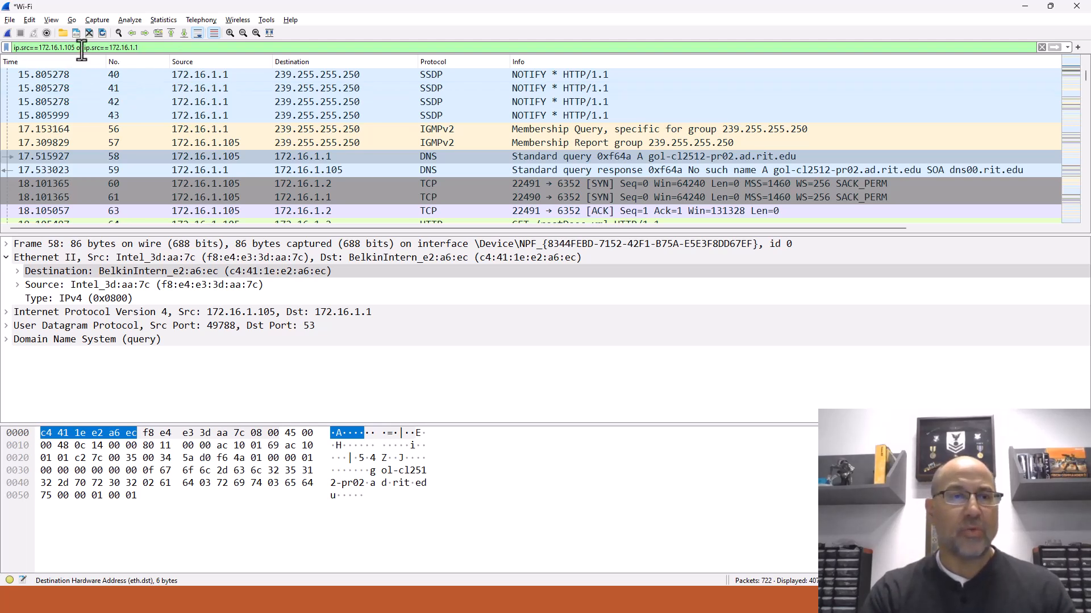
Replace the or operator between the two source addresses with and, and apply the filter ip.src==172.16.1.105 and ip.src==172.16.1.1.
key(BackSpace)
key(BackSpace)
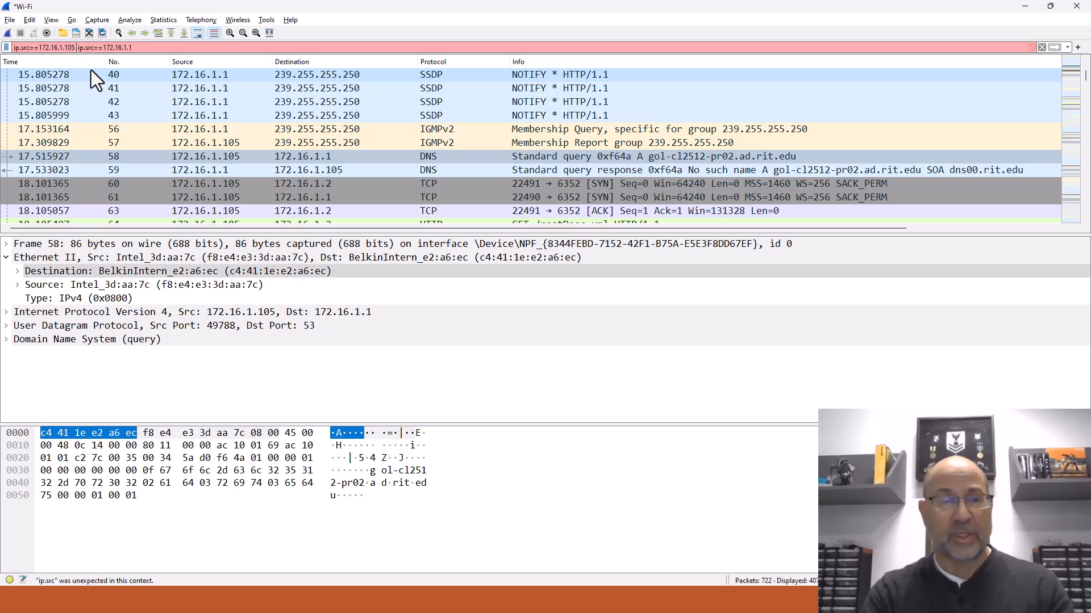
text(and)
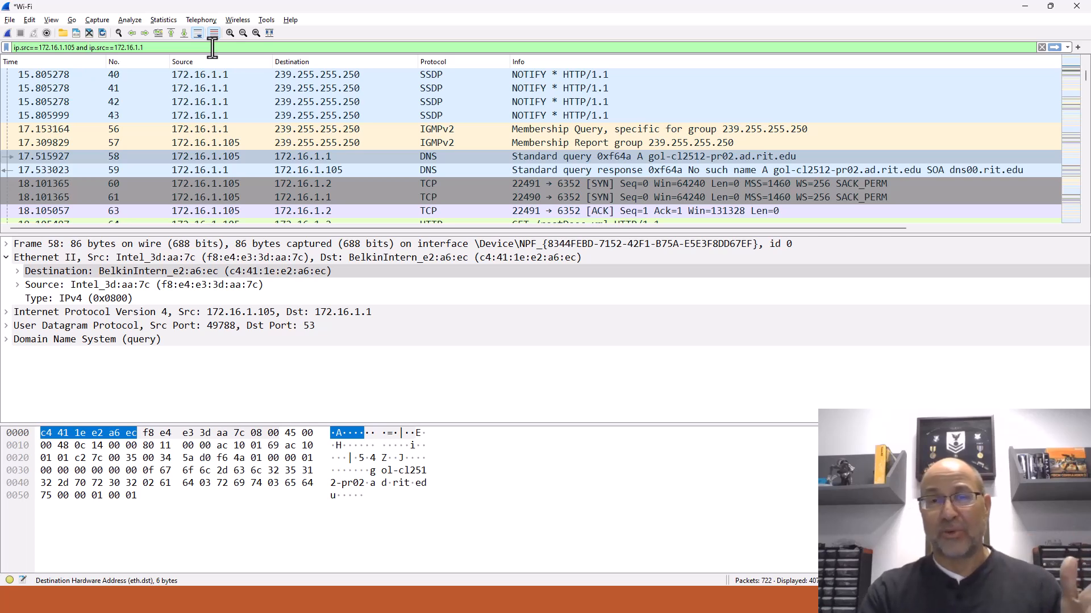
key(Return)
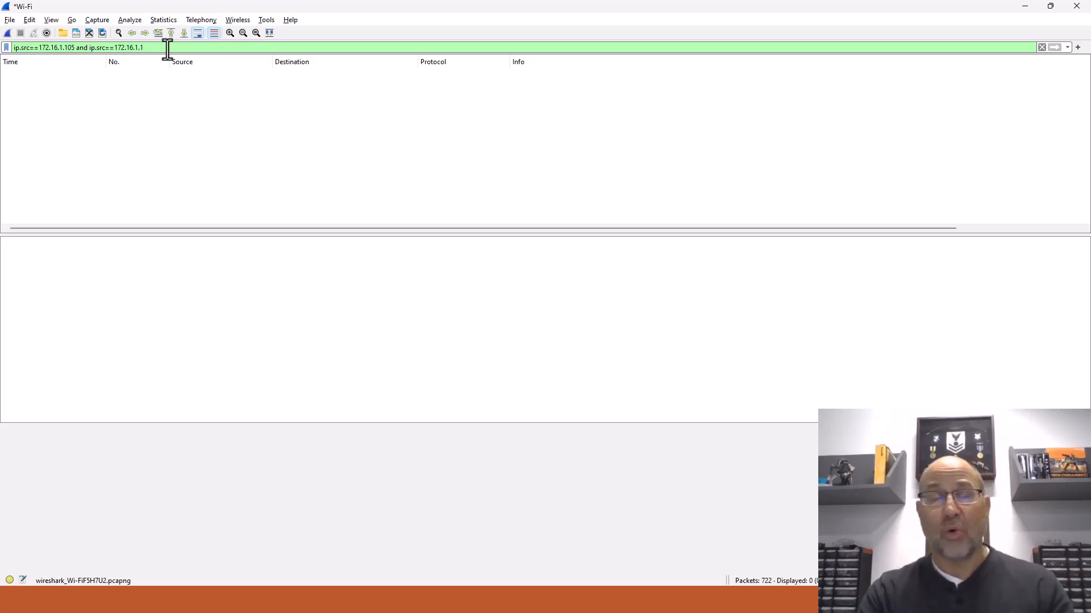
Apply the display filter ip.src==172.16.1.105 and tcp, and enlarge the packet list to show more packets.
key(BackSpace)
key(BackSpace)
key(BackSpace)
key(BackSpace)
key(BackSpace)
key(BackSpace)
key(BackSpace)
key(BackSpace)
key(BackSpace)
key(BackSpace)
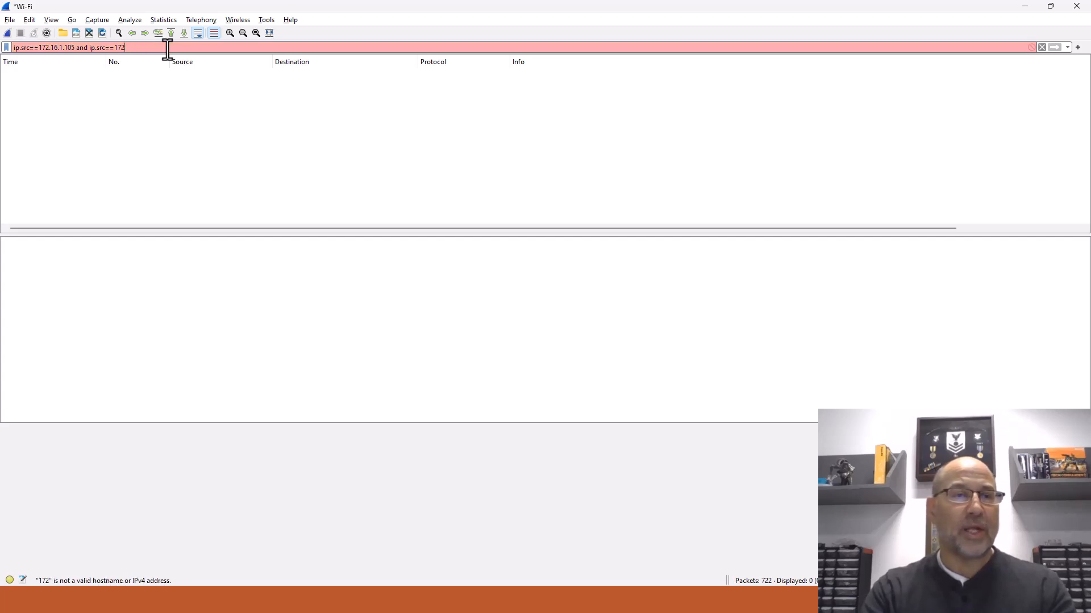
key(BackSpace)
key(BackSpace)
key(BackSpace)
key(BackSpace)
key(BackSpace)
key(BackSpace)
key(BackSpace)
key(BackSpace)
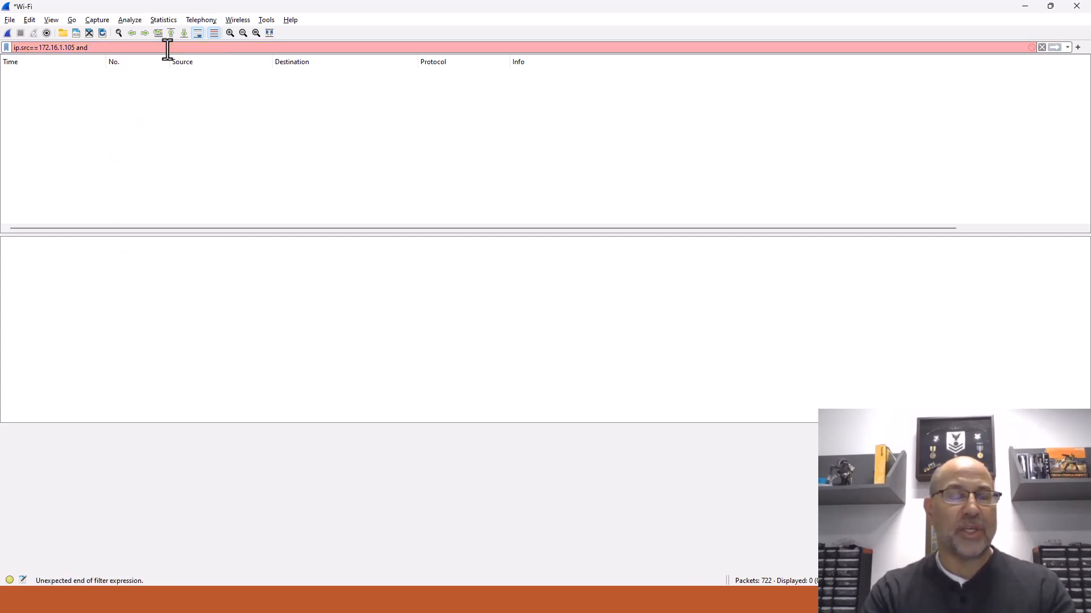
text(tcp)
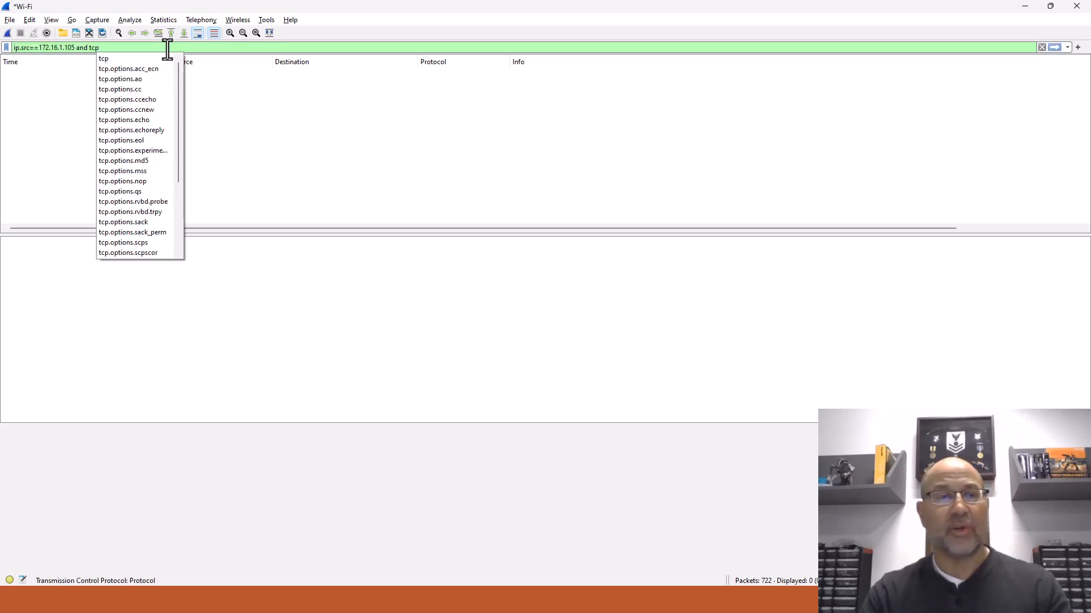
key(Return)
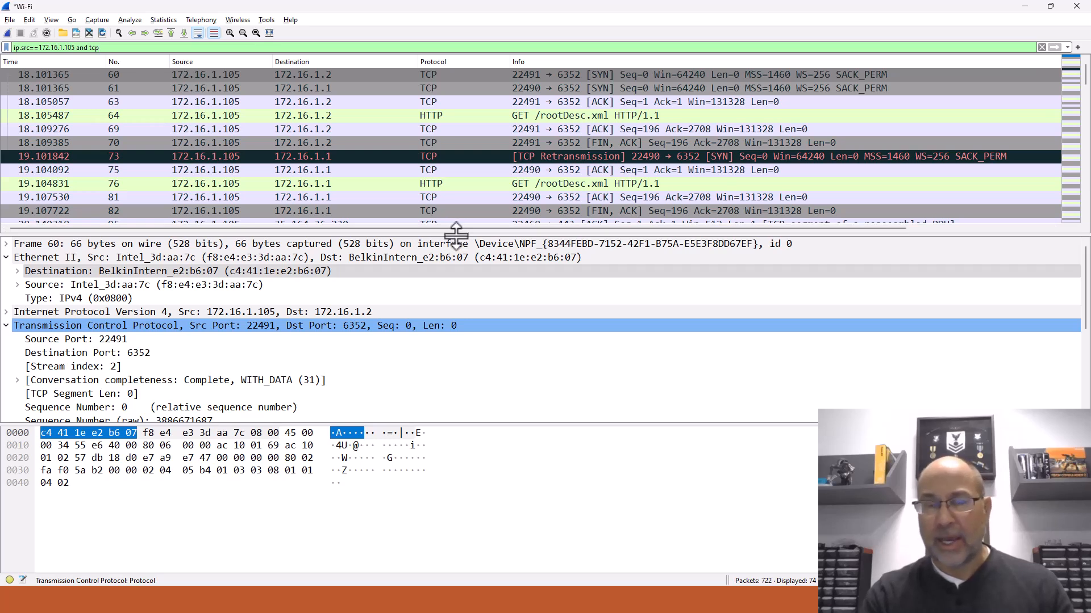
drag(456, 233, 467, 314)
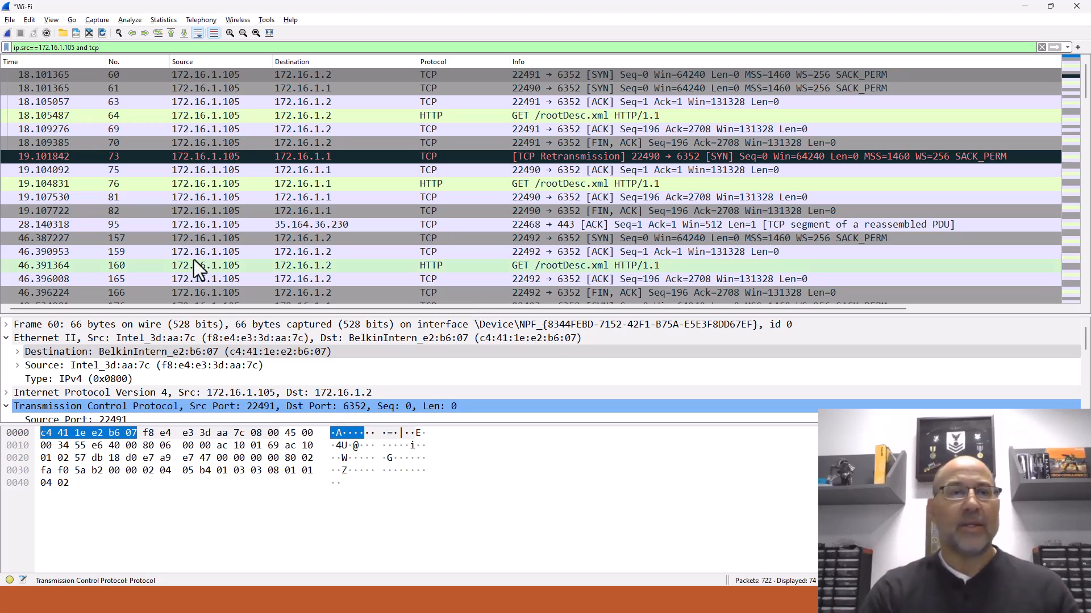
Show the protocol hierarchy statistics for the filtered packets, examine the Transmission Control Protocol and Hypertext Transfer Protocol rows, and close the statistics.
click(165, 21)
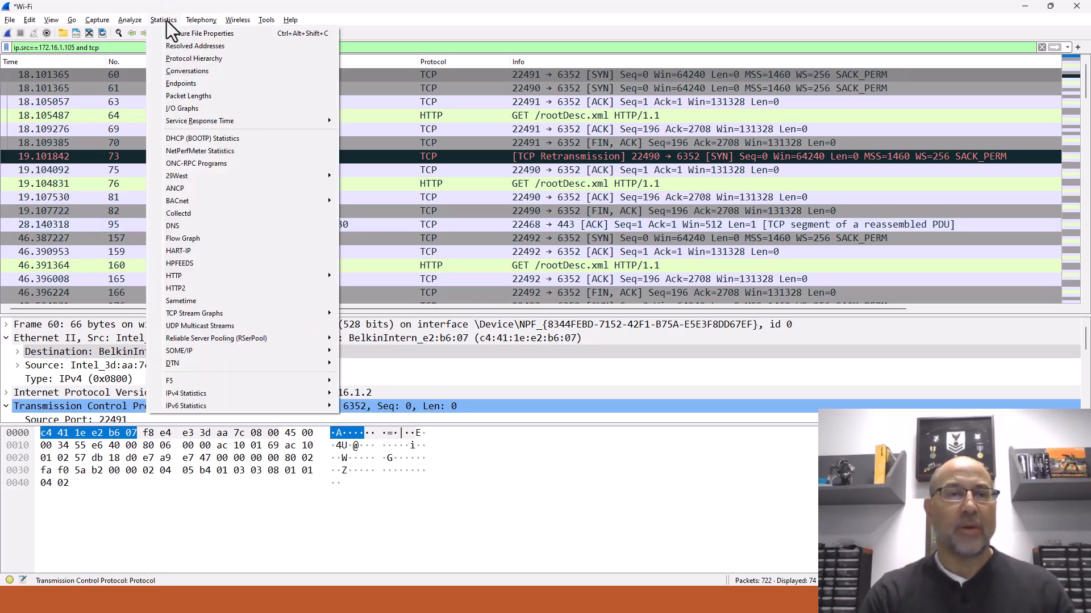
click(187, 58)
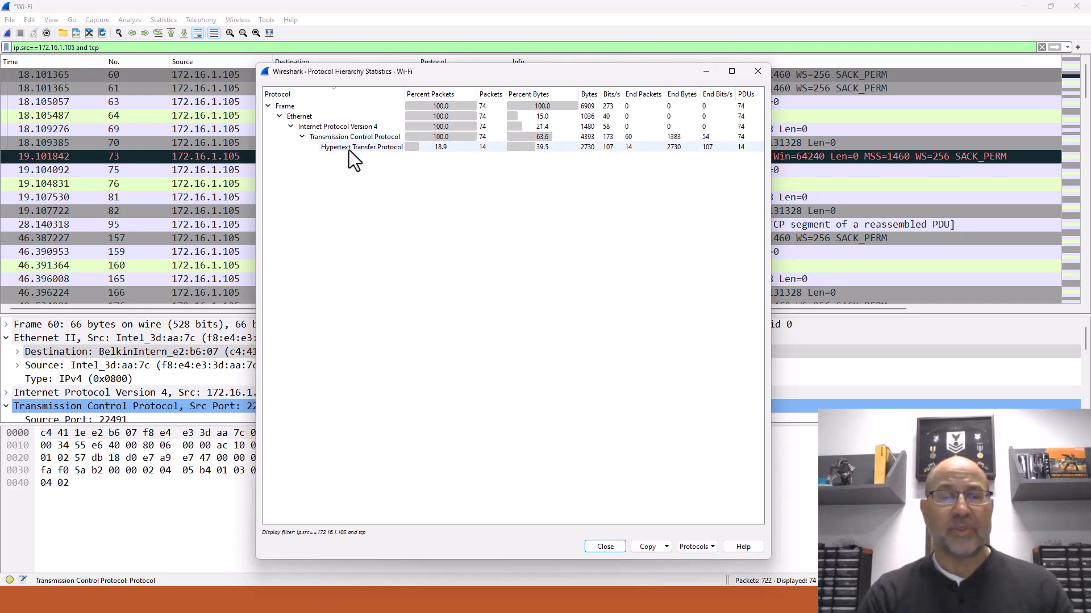
click(335, 139)
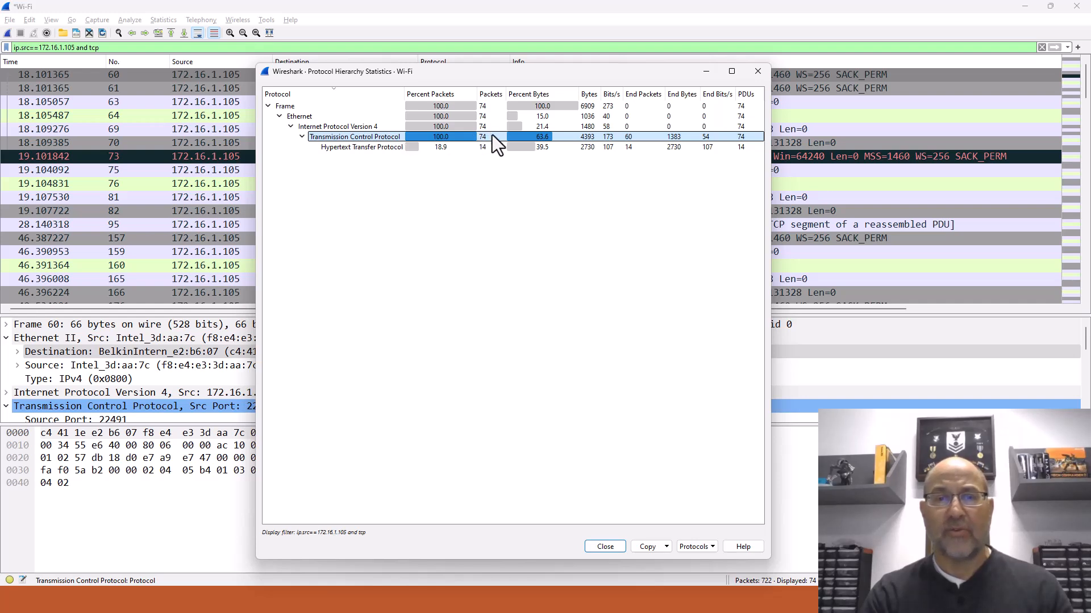
click(362, 149)
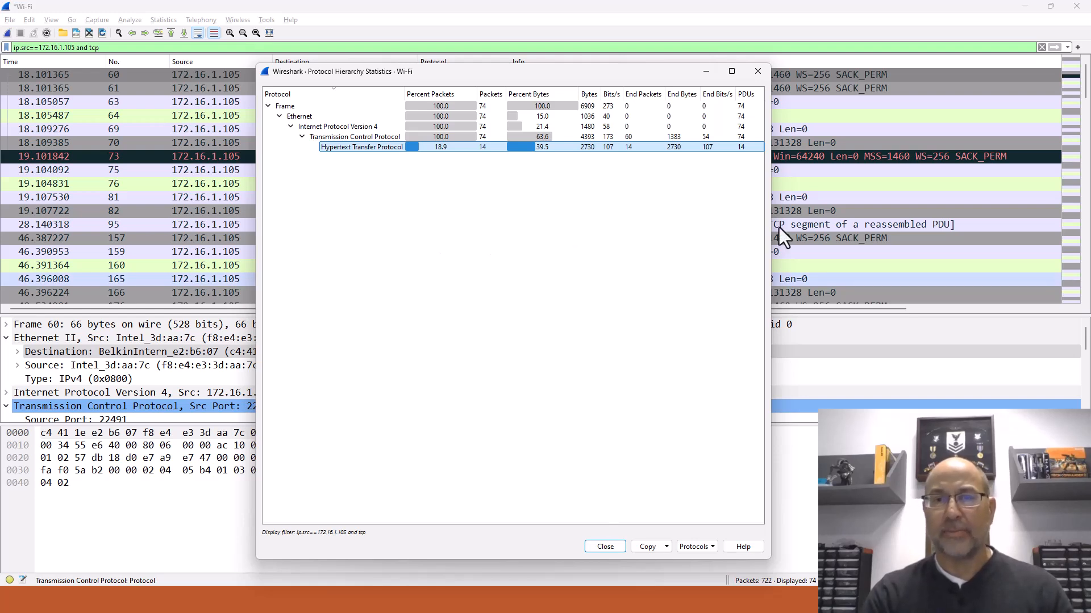
click(758, 69)
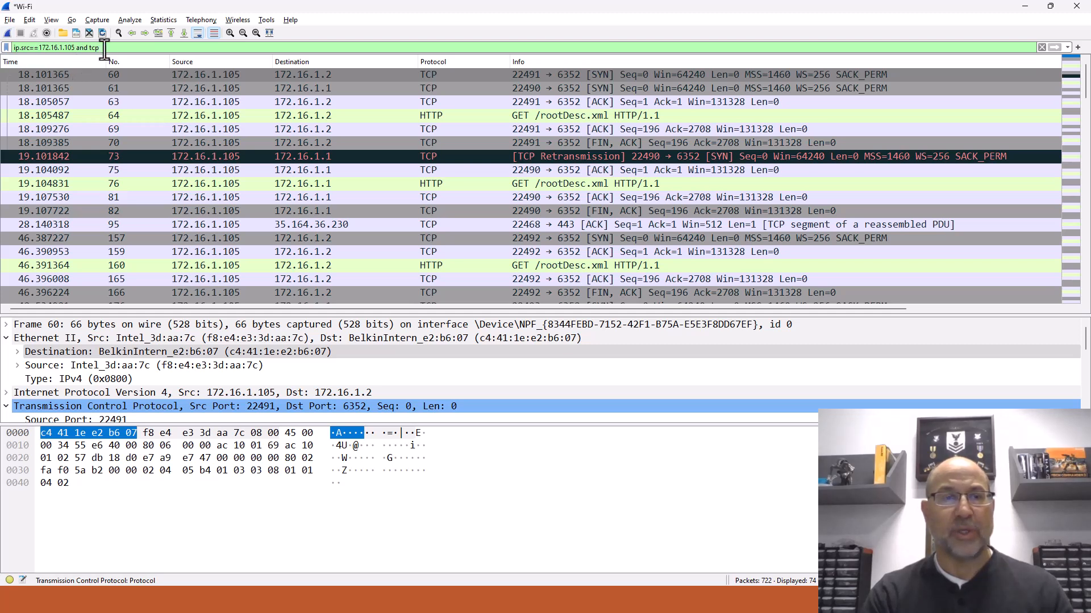
Apply the display filter ip.src==172.16.1.105 and (igmp or icmp), and review the matching packets through to the end of the list.
key(BackSpace)
key(BackSpace)
key(BackSpace)
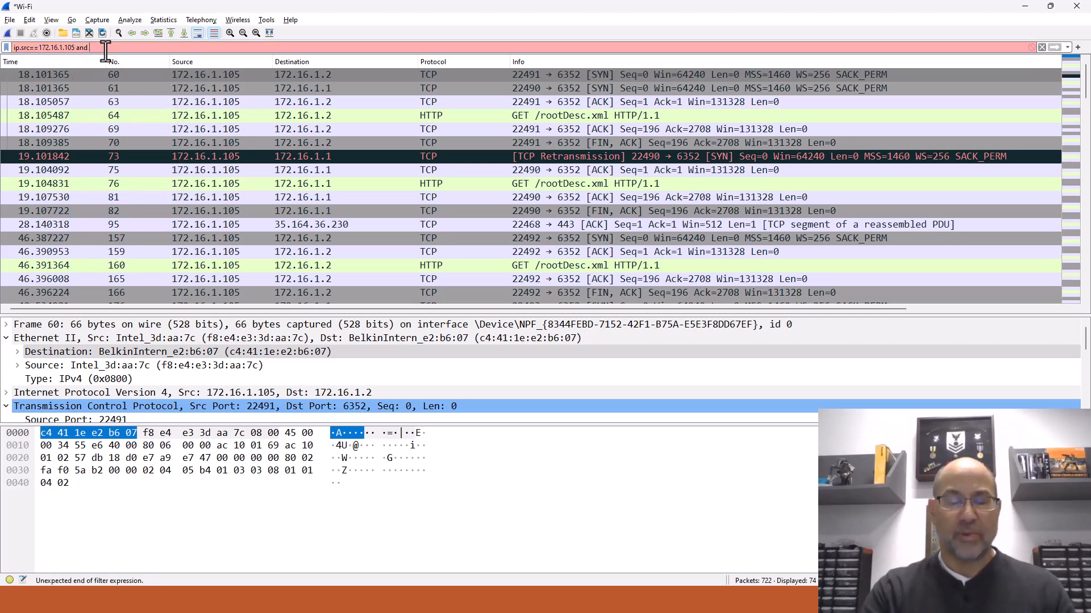
text(ip)
key(BackSpace)
key(BackSpace)
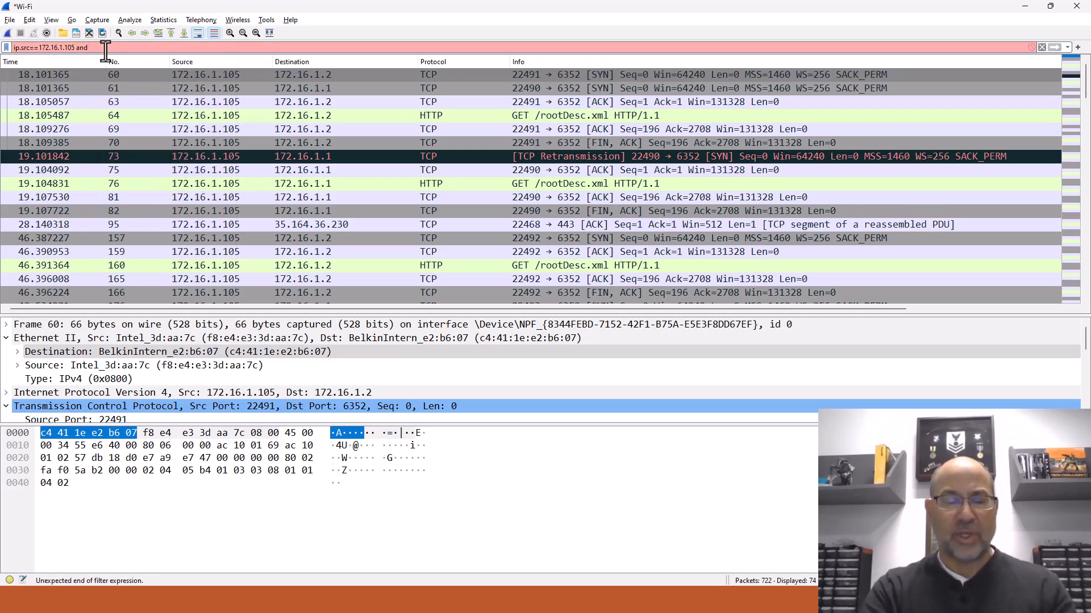
text(igmp)
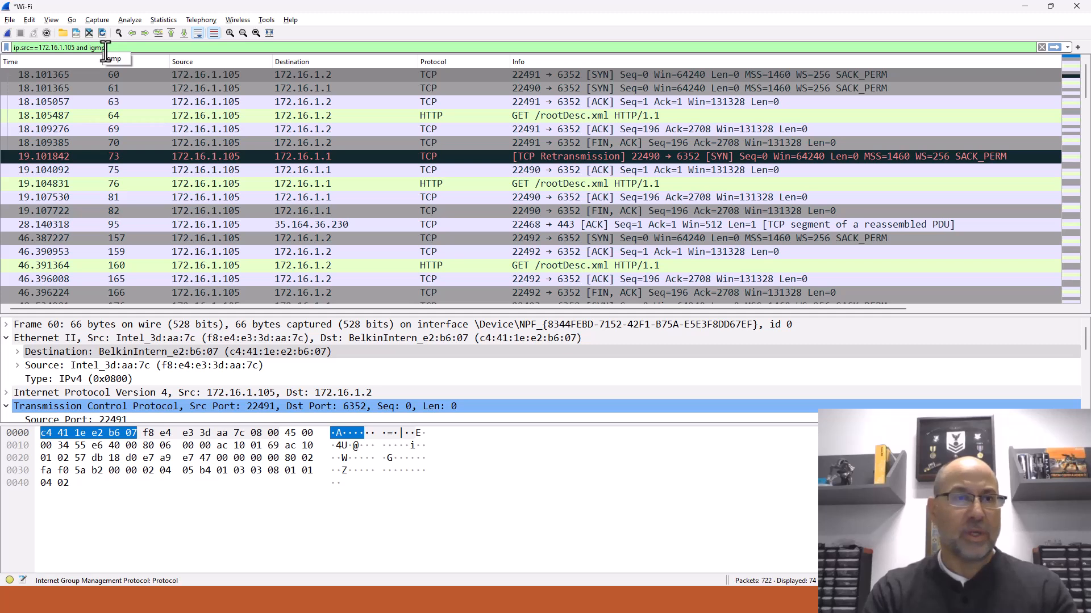
key(Left)
key(Left)
key(Left)
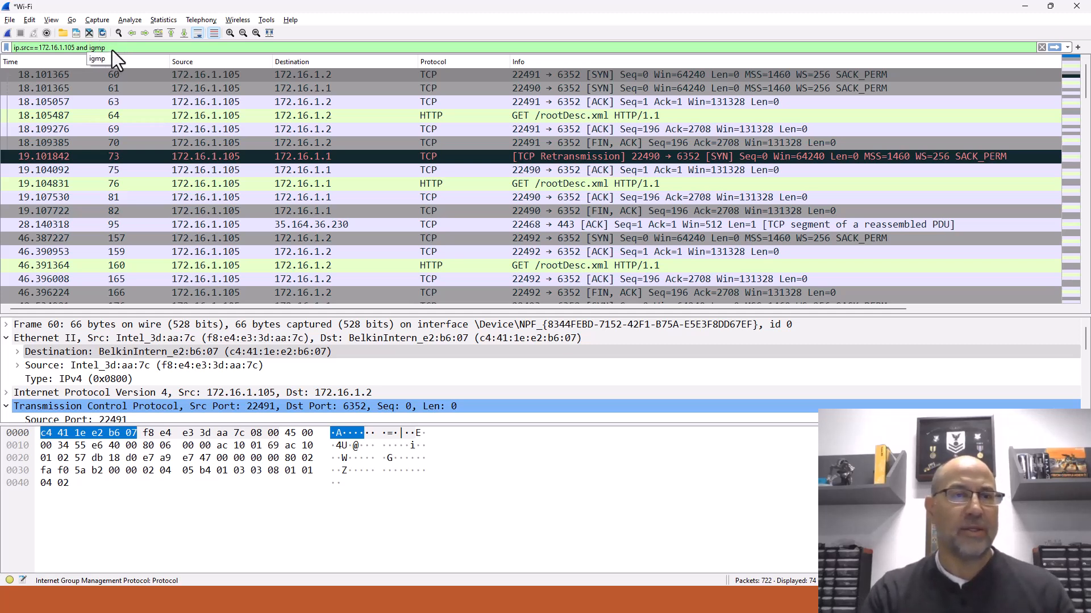
text(()
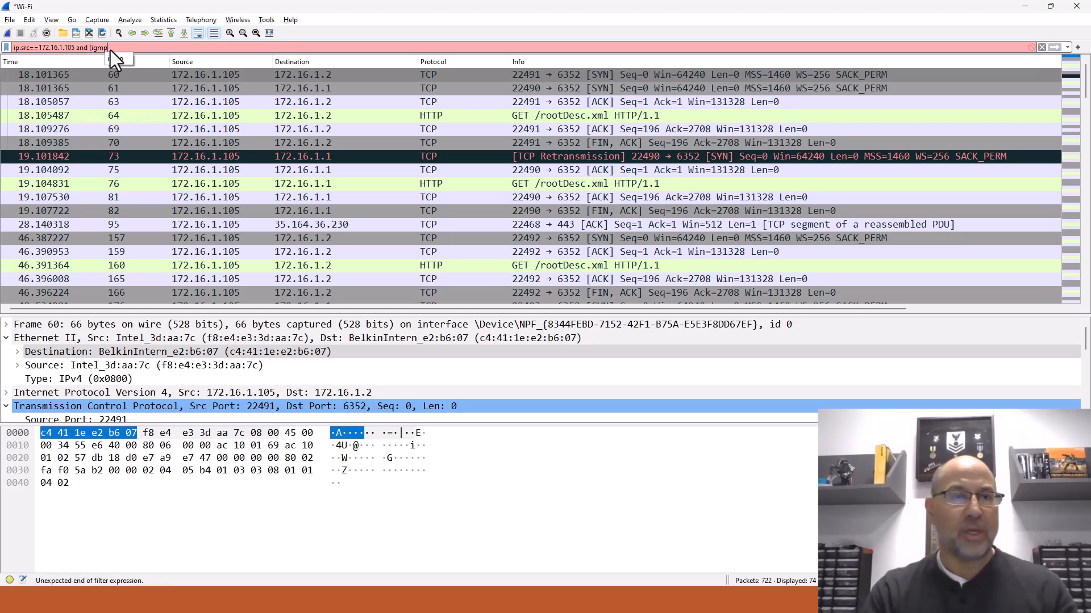
key(End)
text(or)
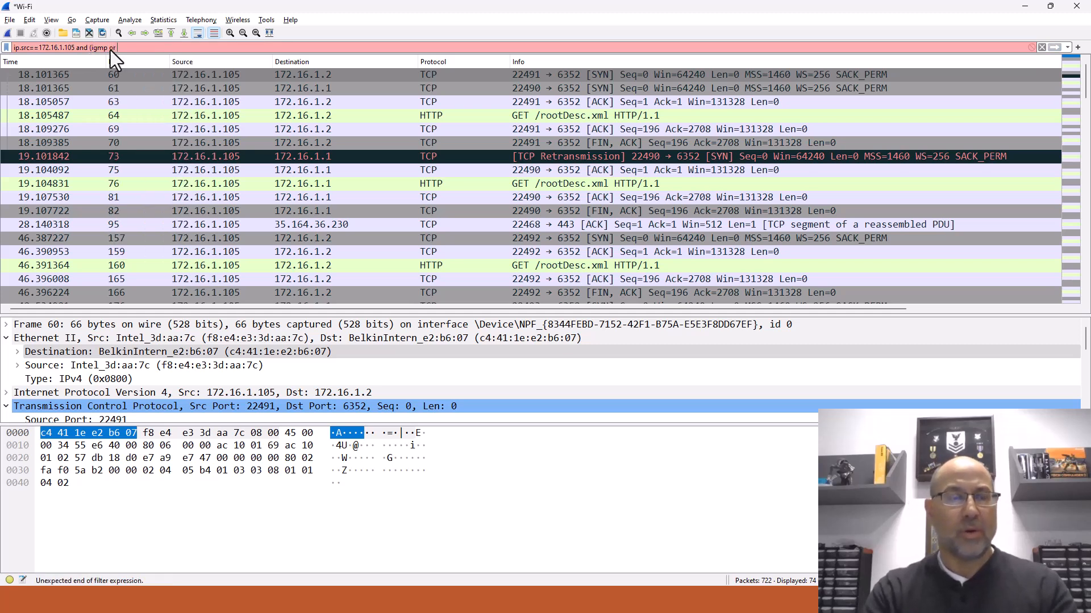
text( icmp)
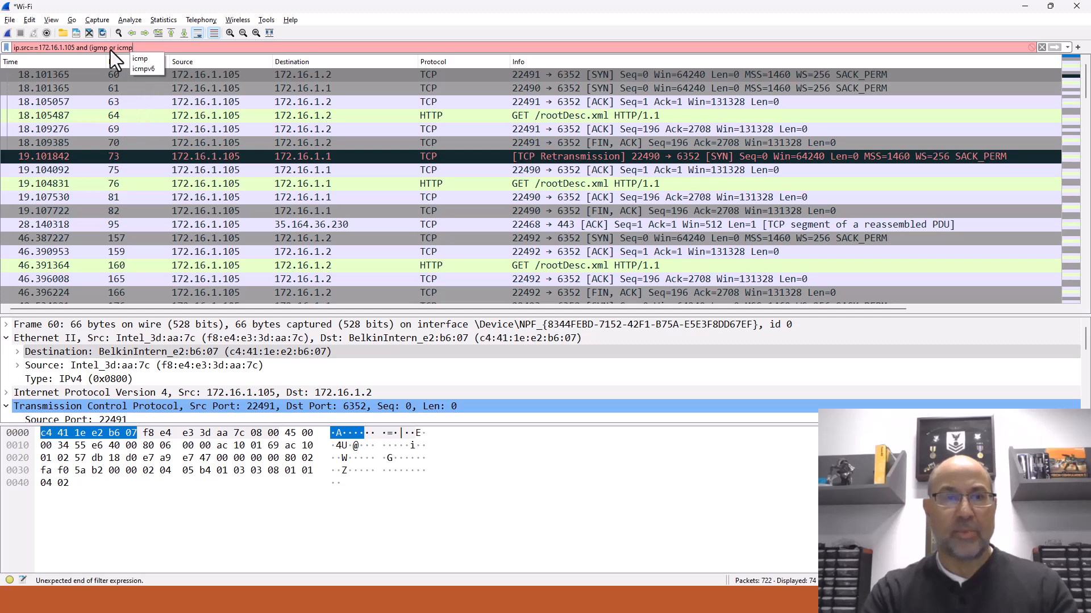
text())
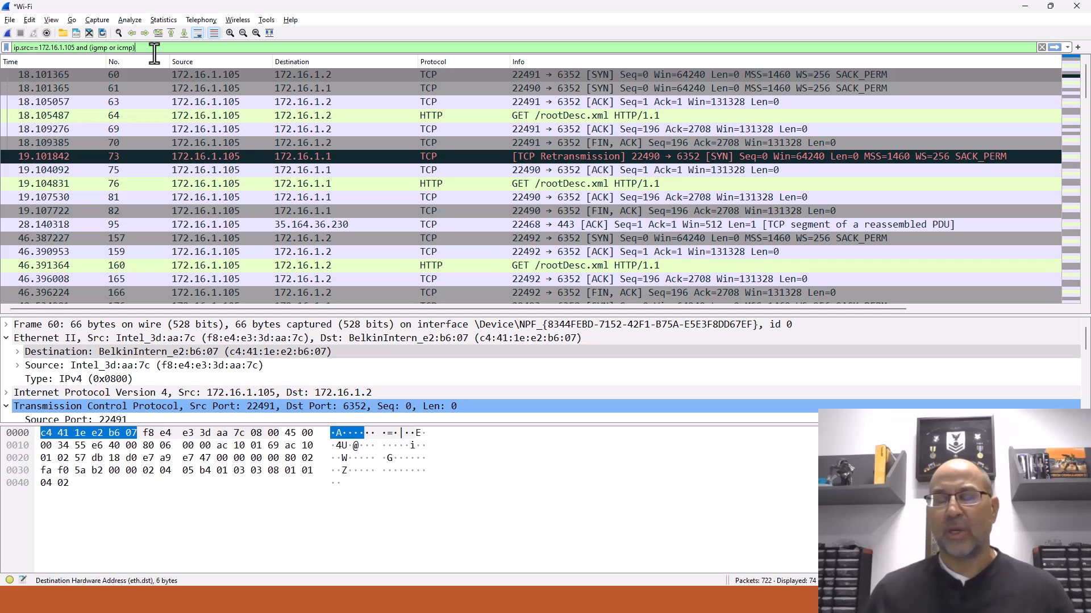
key(Return)
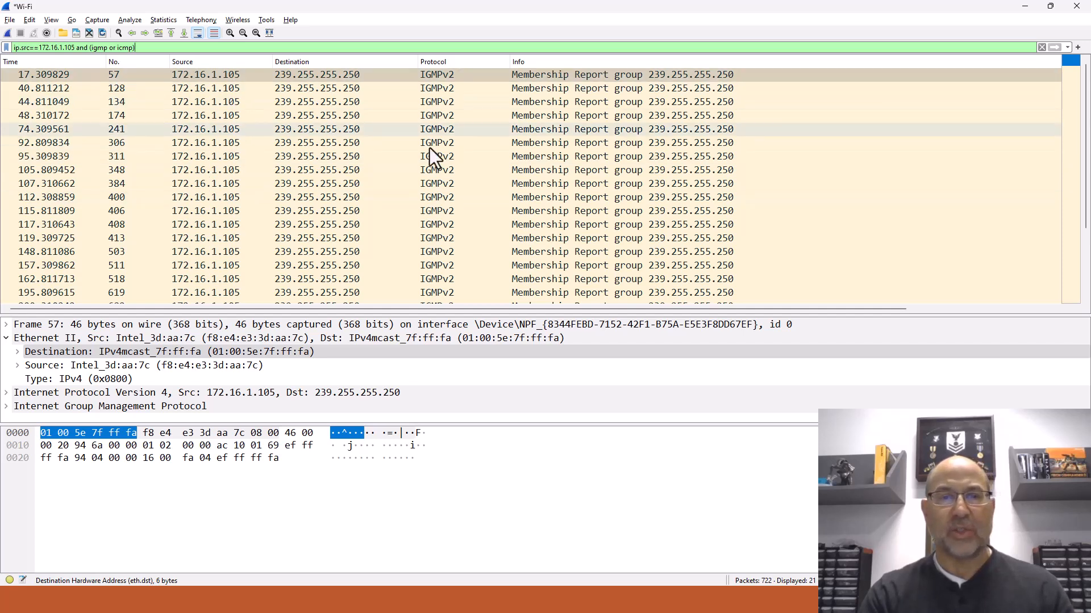
click(1086, 127)
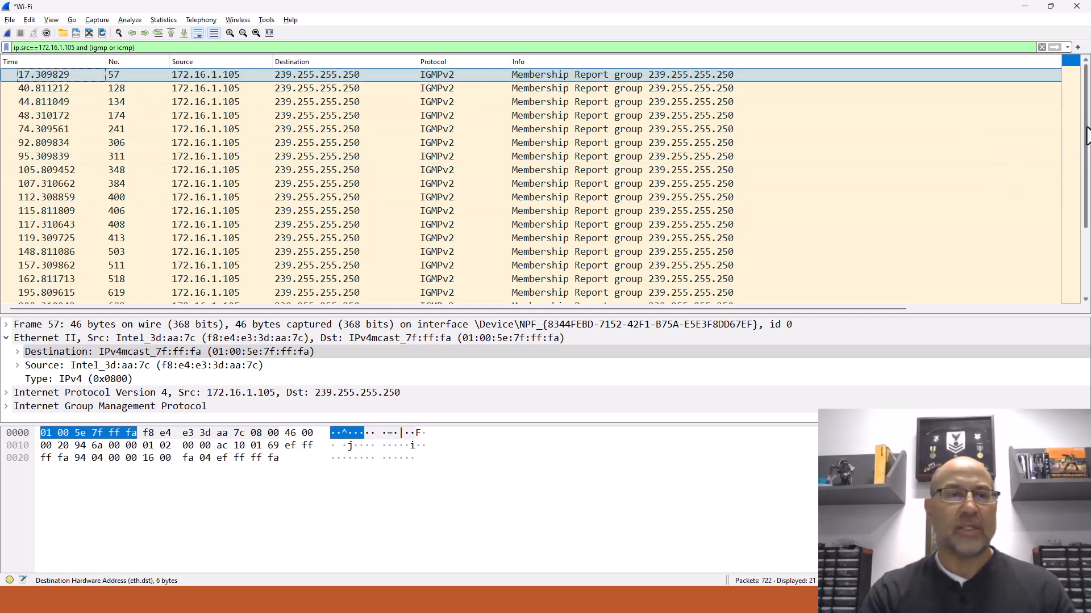
drag(1085, 129, 1081, 222)
drag(1075, 258, 1082, 298)
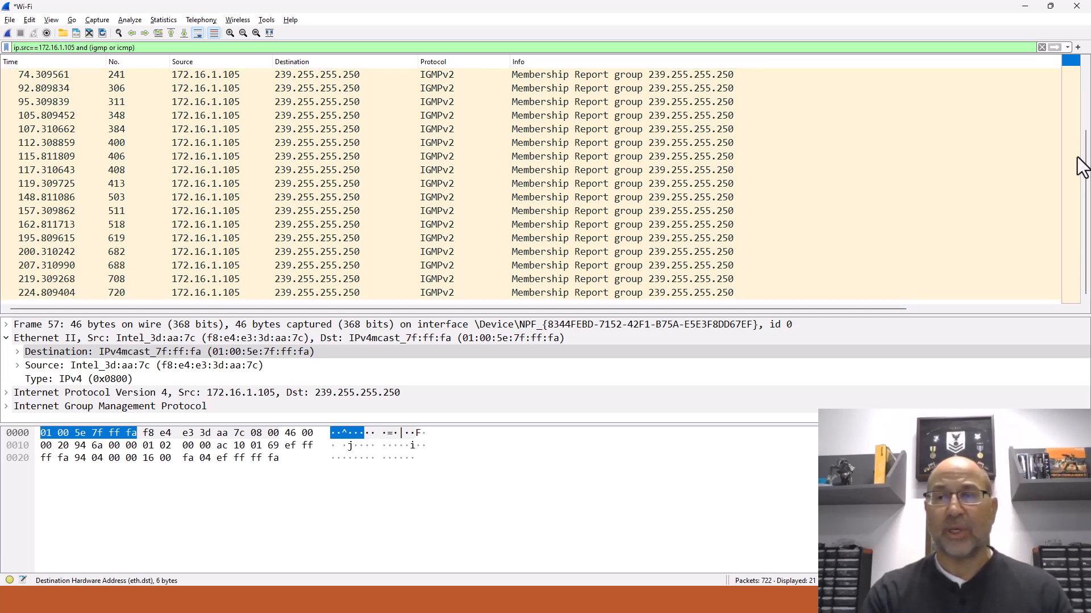
drag(1085, 161, 1085, 190)
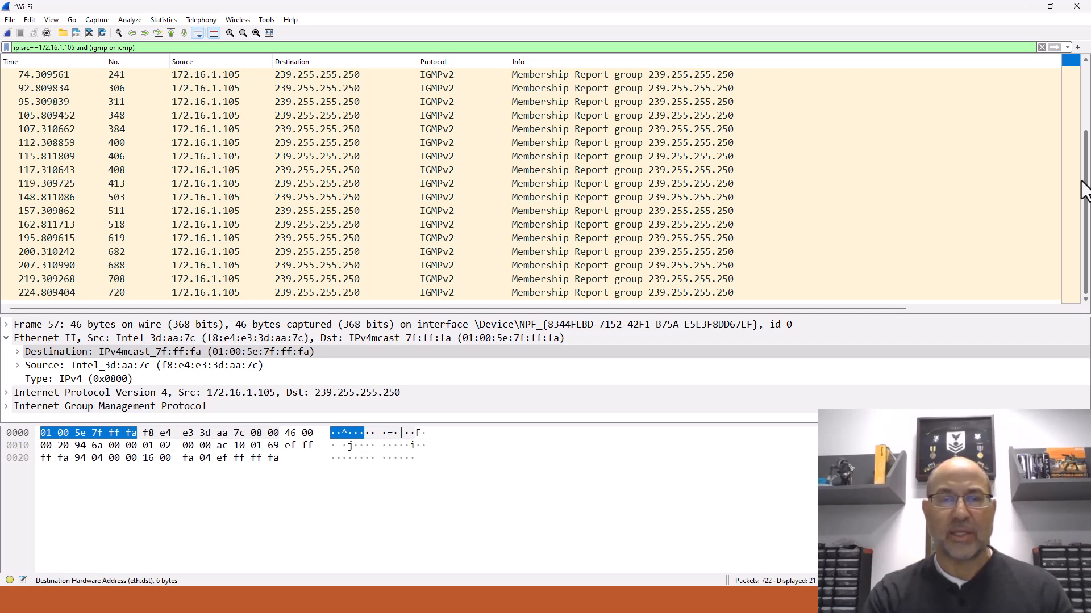